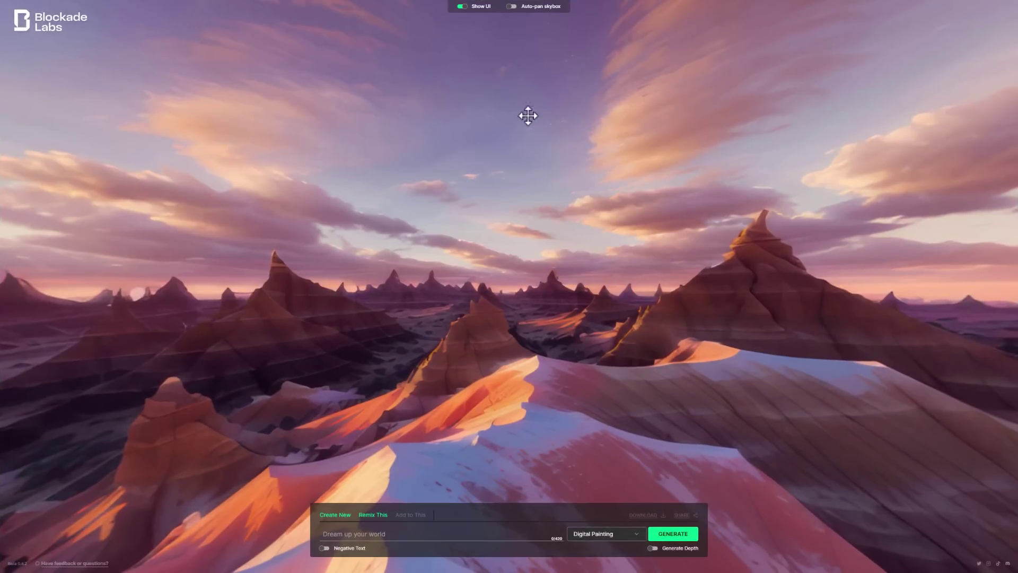
Turn on automatic panning of the skybox and look around the desert scene.
left_click(512, 7)
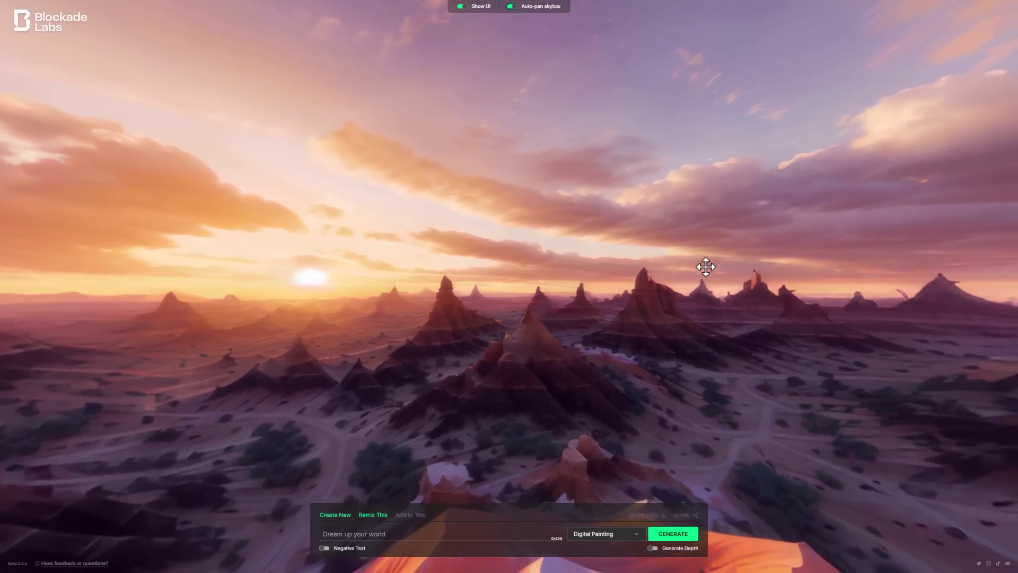
mouse_move(545, 275)
left_mouse_down()
mouse_move(627, 314)
mouse_move(355, 265)
mouse_move(707, 253)
mouse_move(669, 263)
mouse_move(409, 263)
mouse_move(539, 274)
left_mouse_up()
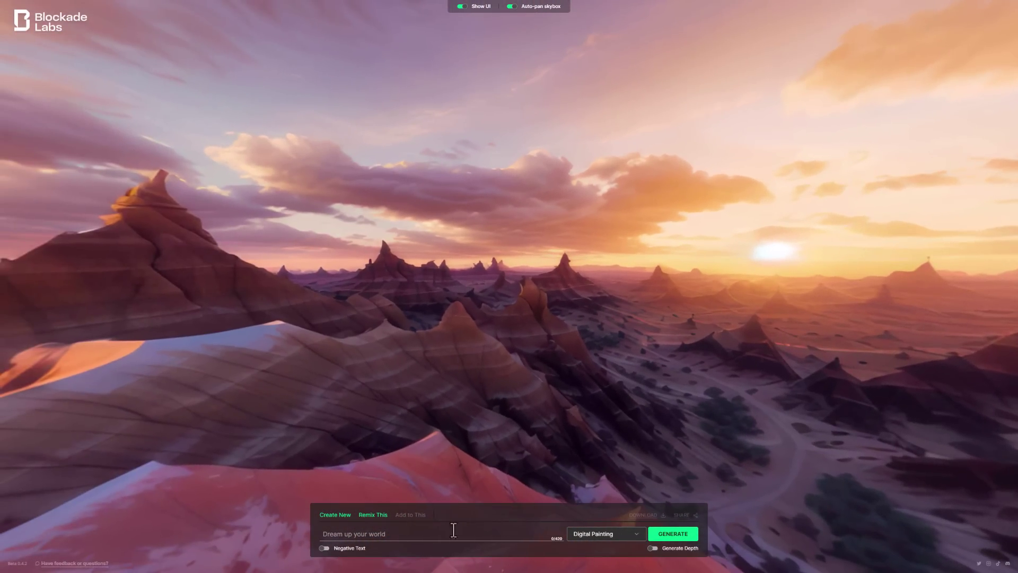
Start a new skybox from scratch with the prompt "A vista of snowy mountains with lightning filling the sky".
left_click(426, 536)
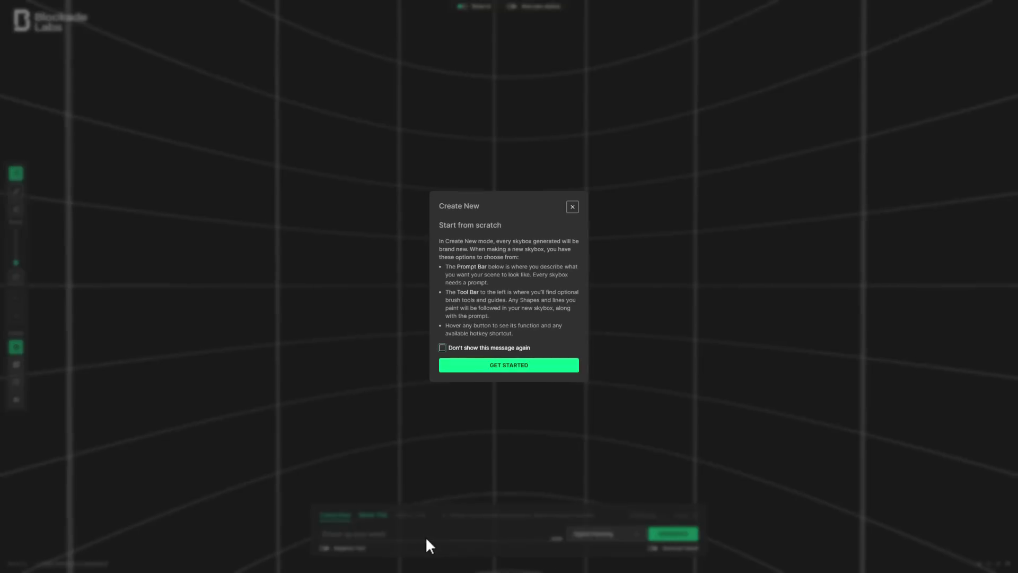
left_click(511, 367)
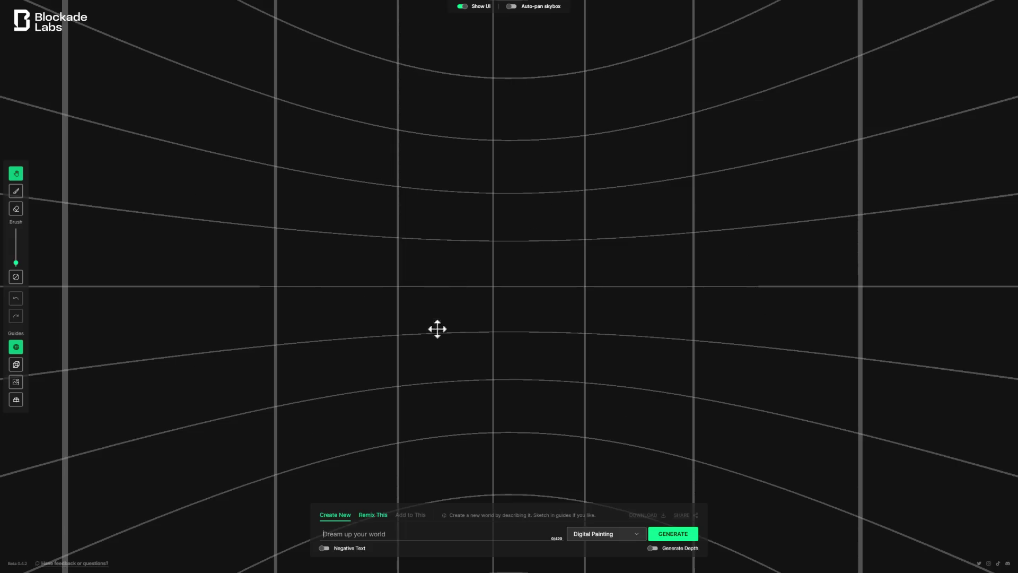
left_click(406, 532)
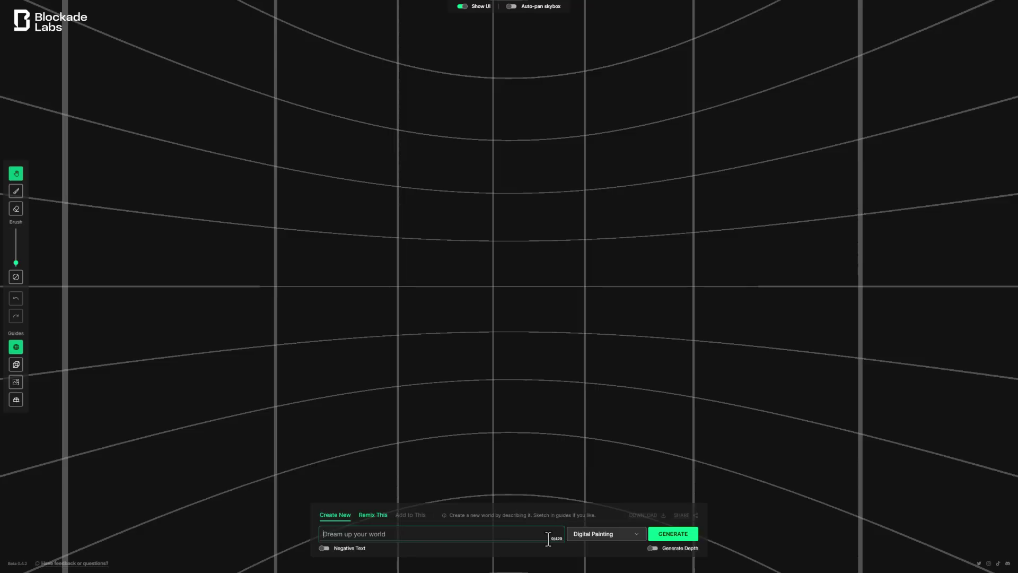
type("A vista of snowy mountains with lightning filling the sky")
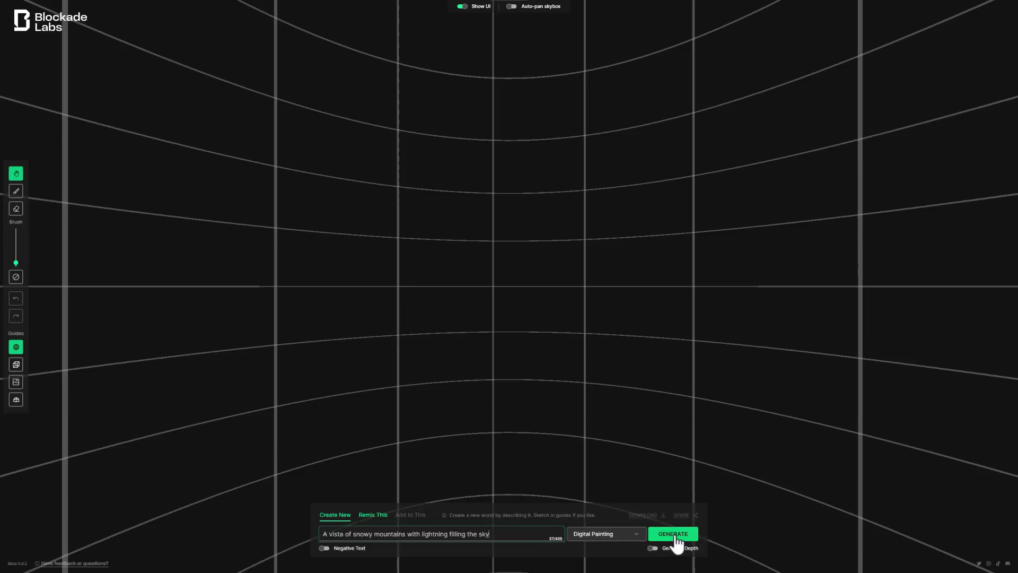
Choose the Realistic style for the snowy mountain prompt and generate the skybox.
left_click(638, 535)
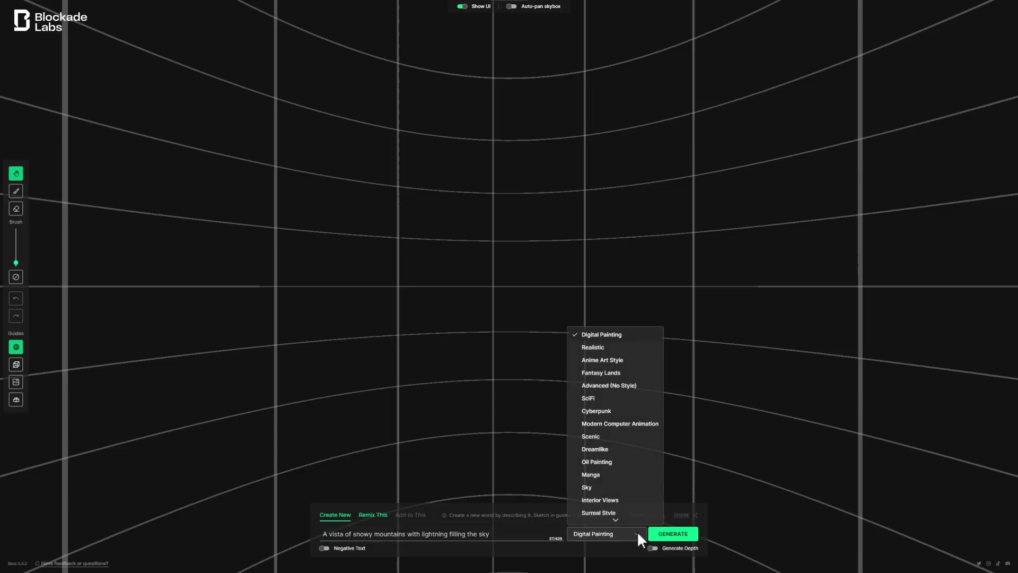
scroll(636, 494, "down", 3)
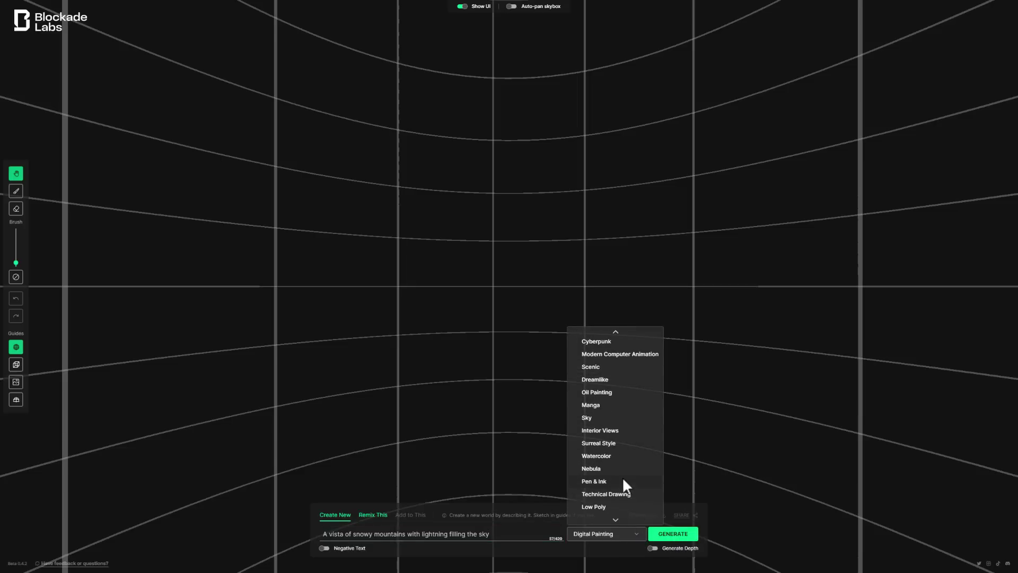
scroll(619, 461, "down", 1)
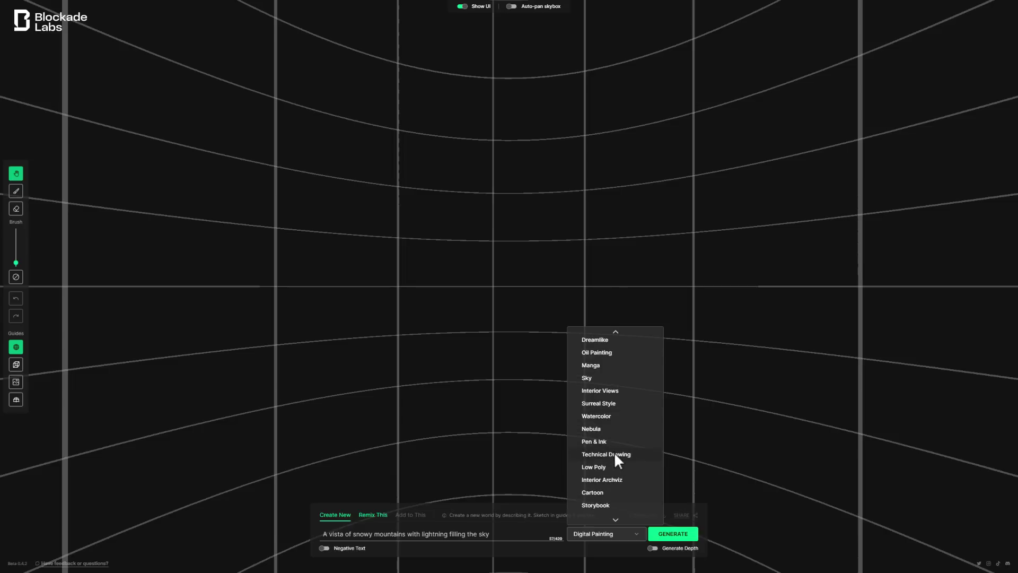
scroll(616, 471, "down", 2)
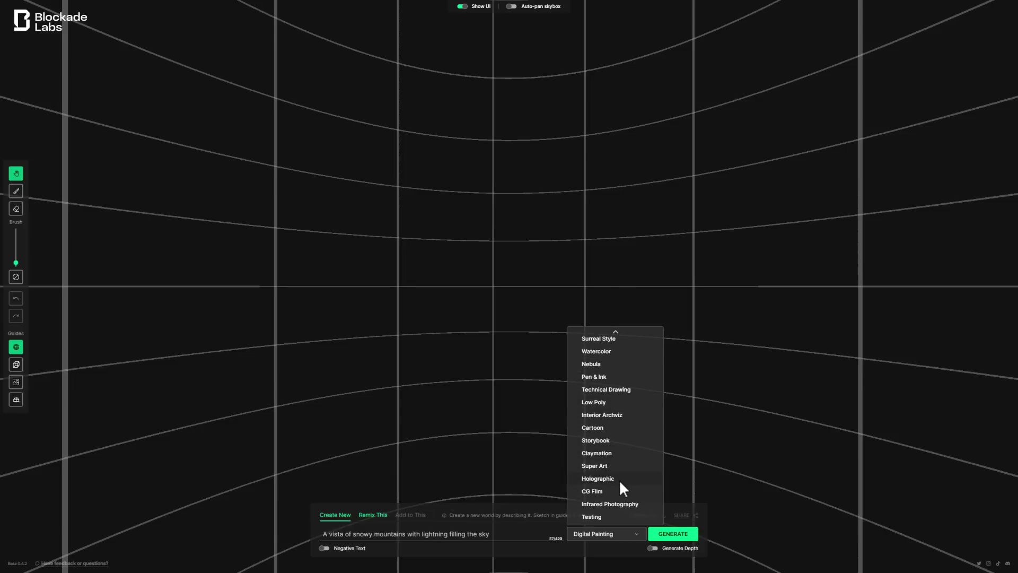
scroll(621, 481, "up", 5)
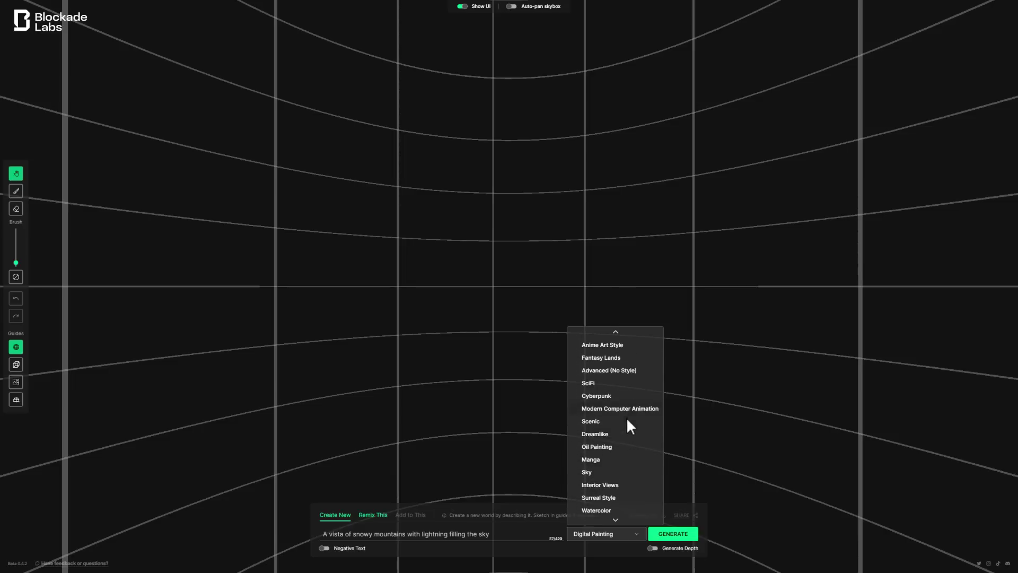
scroll(615, 400, "up", 1)
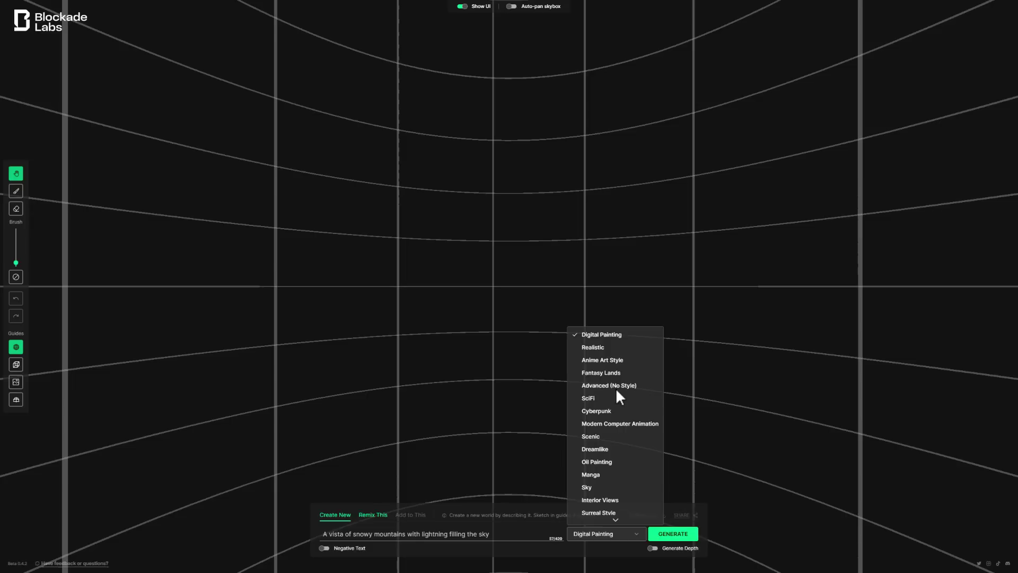
left_click(595, 348)
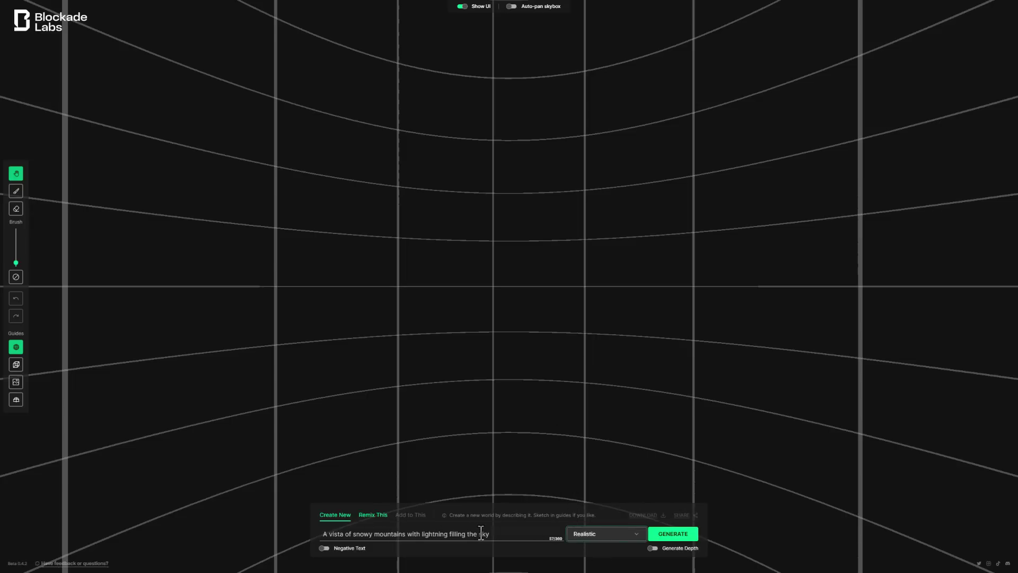
left_click(680, 537)
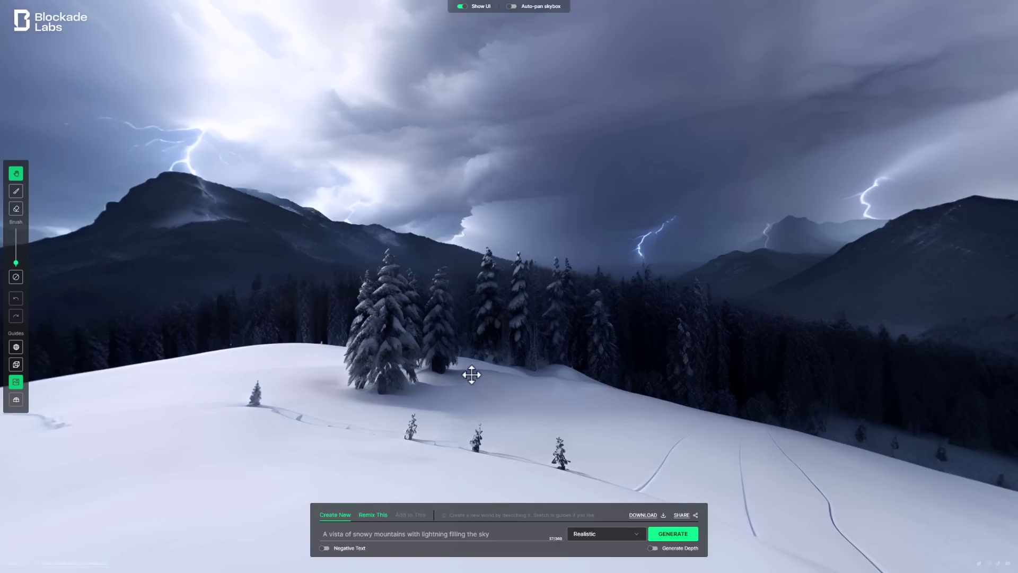
Look around the generated snowy mountain skybox from different directions.
left_click_drag(493, 321, 390, 258)
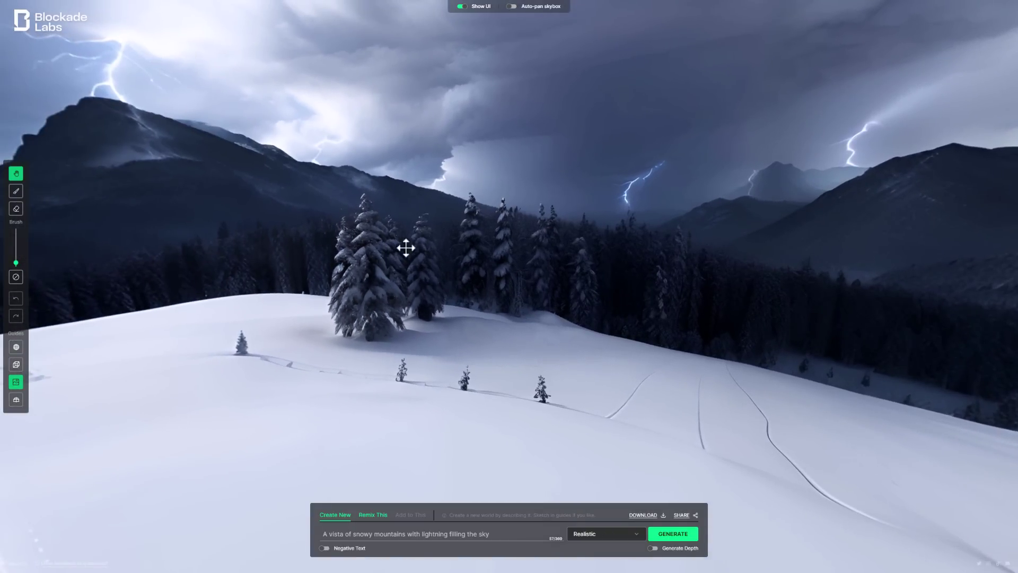
left_click_drag(185, 254, 289, 300)
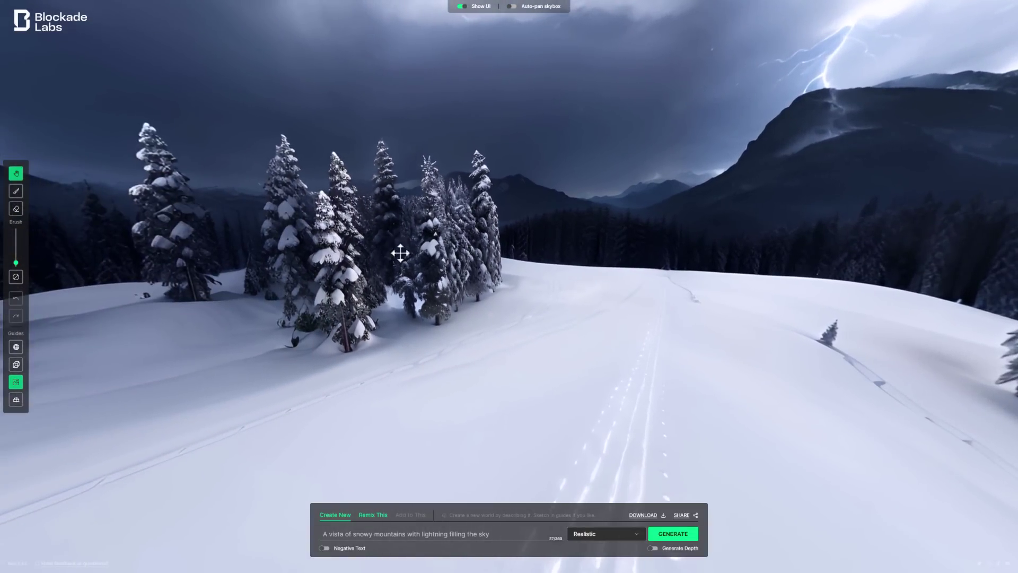
left_click_drag(400, 250, 386, 229)
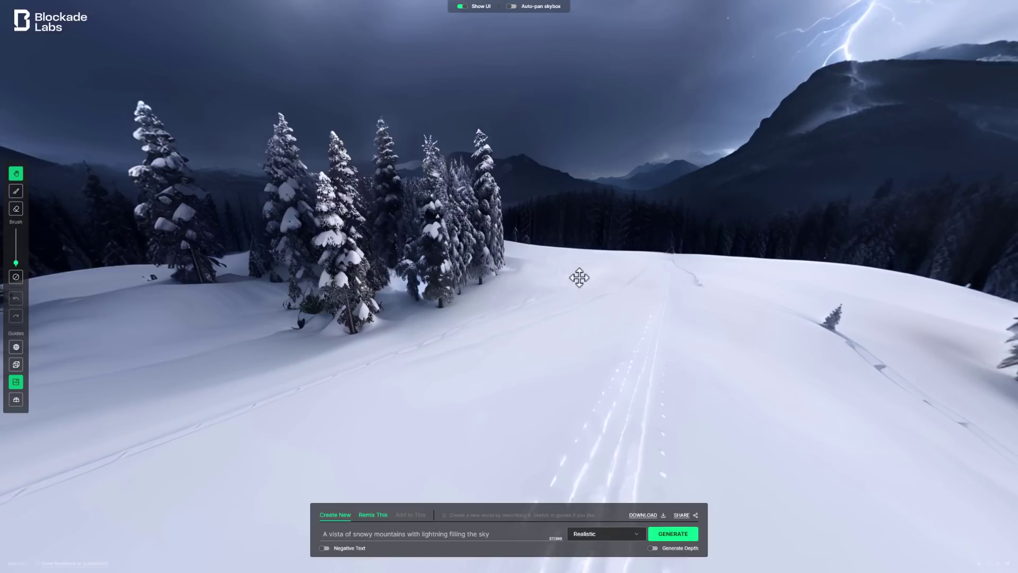
Switch to Godot and create a 3D scene with a WorldEnvironment node under the root.
key("F11")
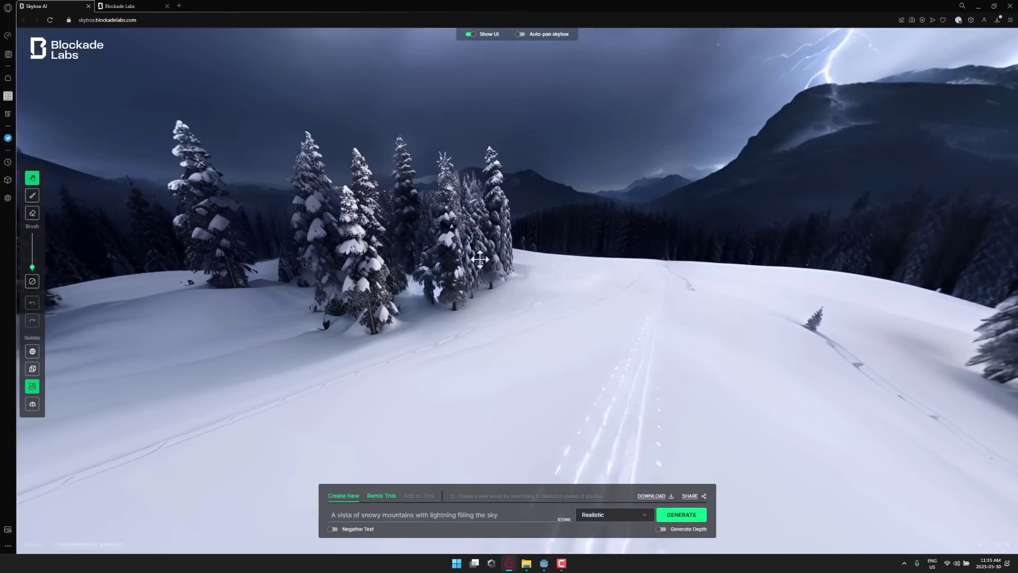
left_click(545, 563)
left_click(110, 123)
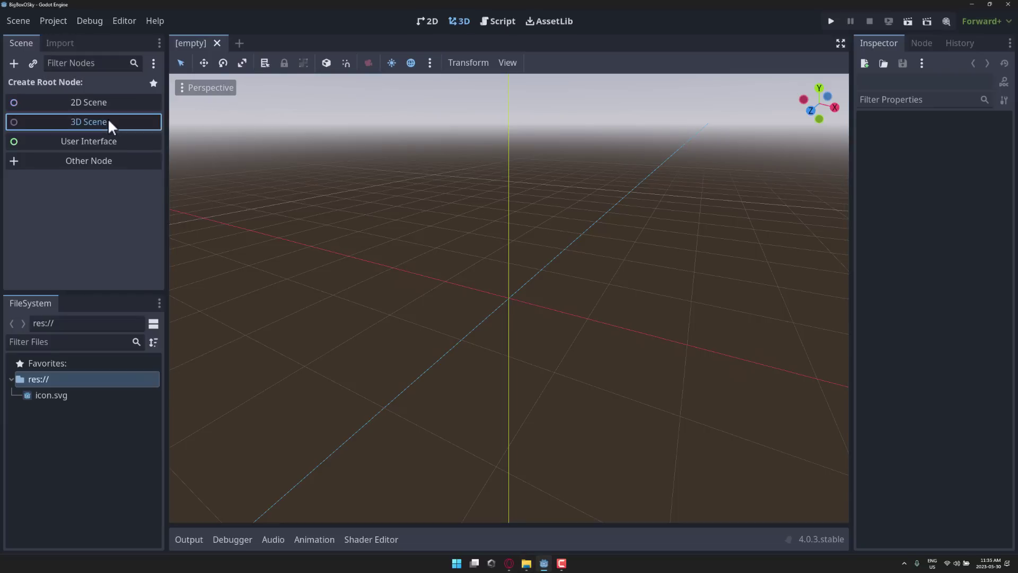
left_click(14, 63)
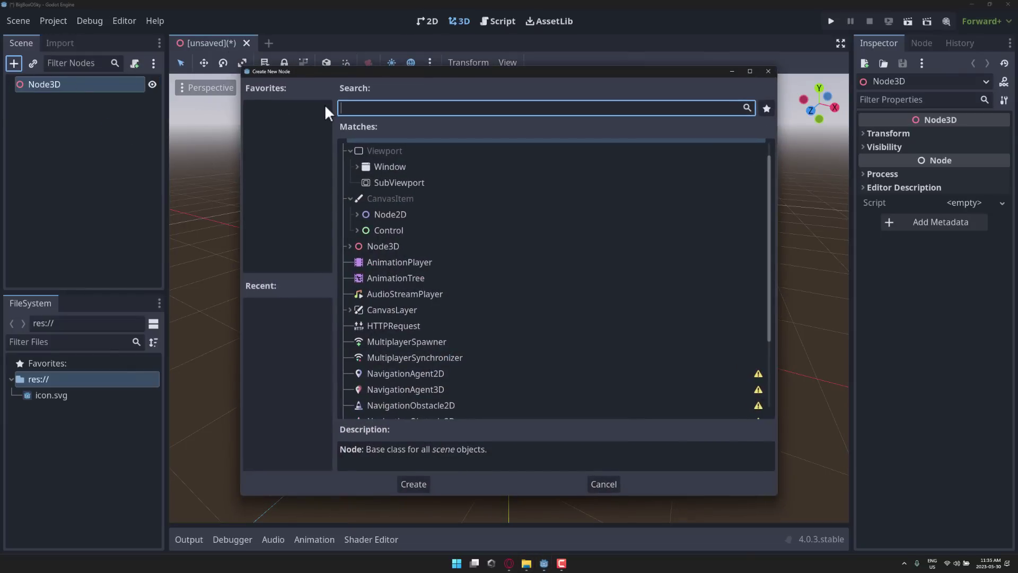
type("world")
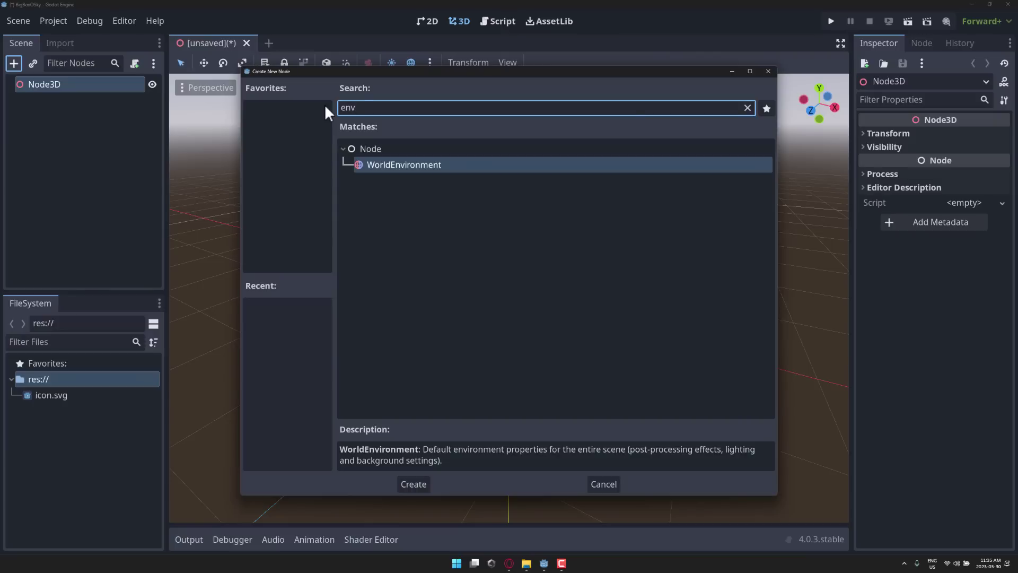
key("Return")
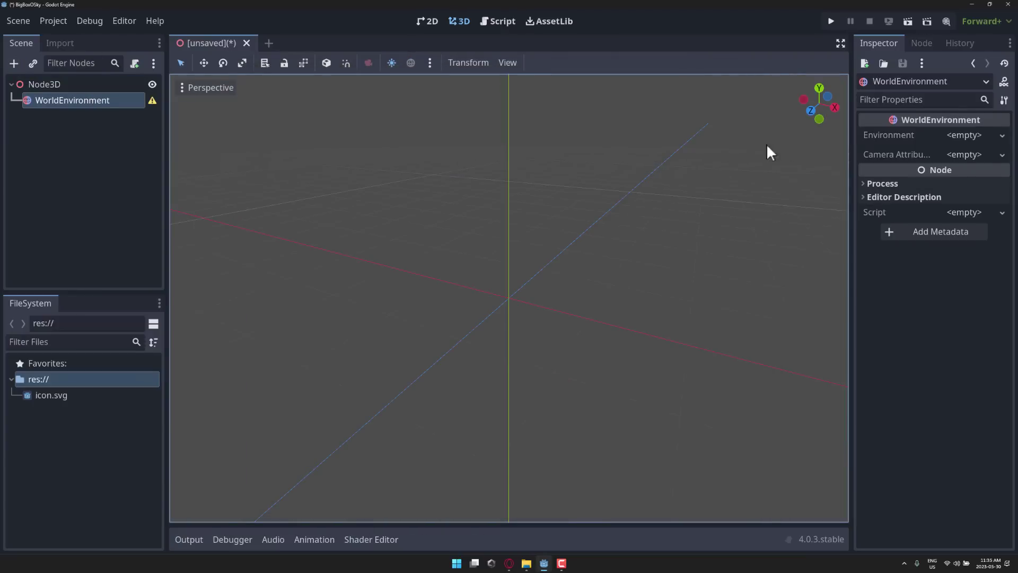
Give the WorldEnvironment node a new Environment and set its background mode to Sky.
left_click(975, 133)
left_click(972, 152)
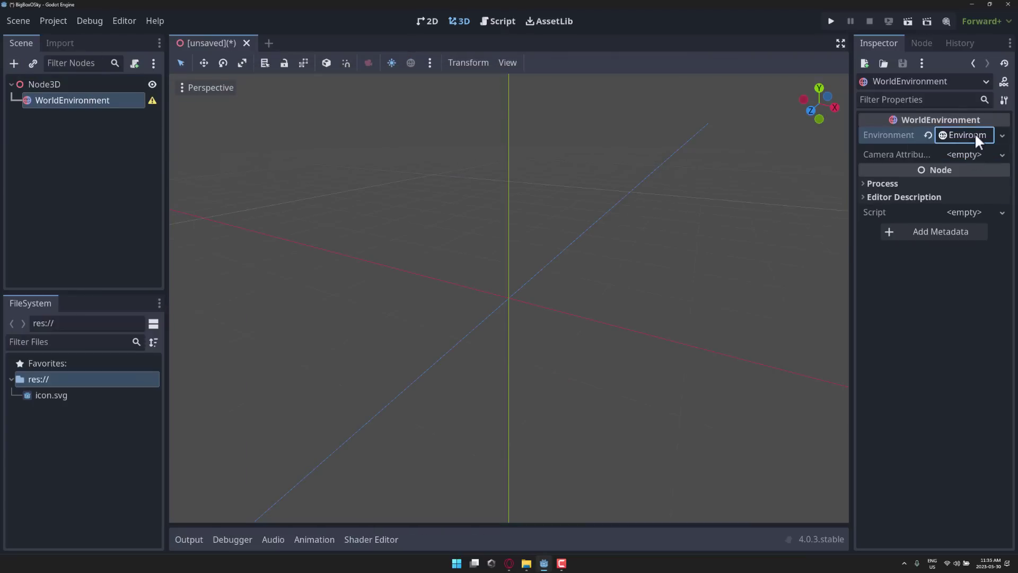
left_click(976, 133)
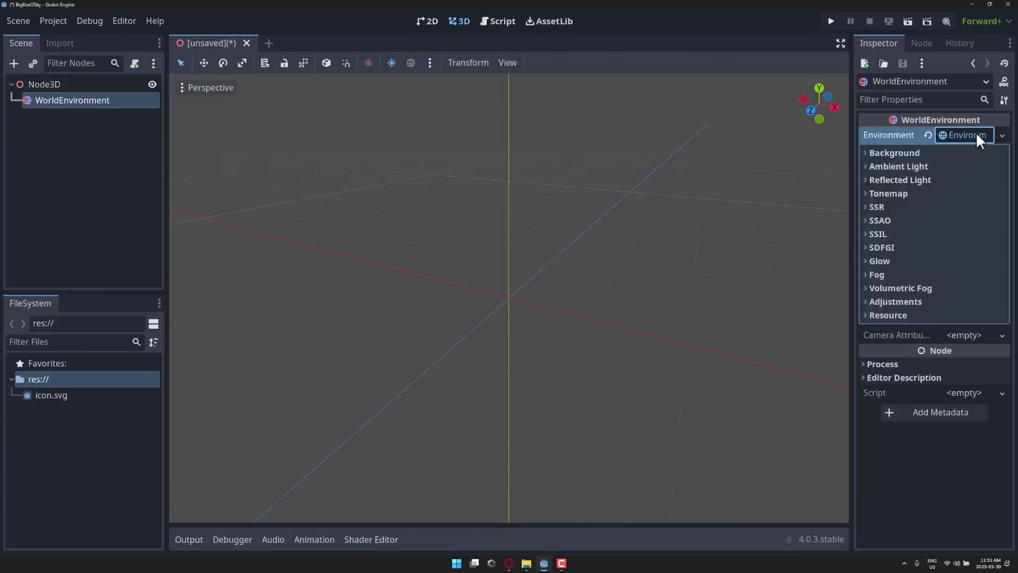
left_click(873, 153)
left_click(978, 168)
left_click(949, 220)
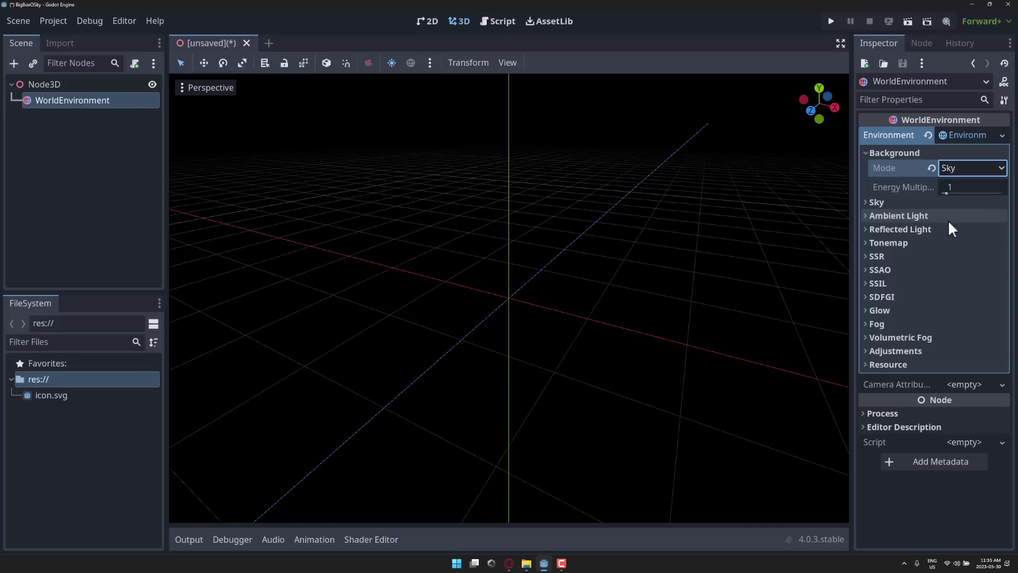
left_click(969, 168)
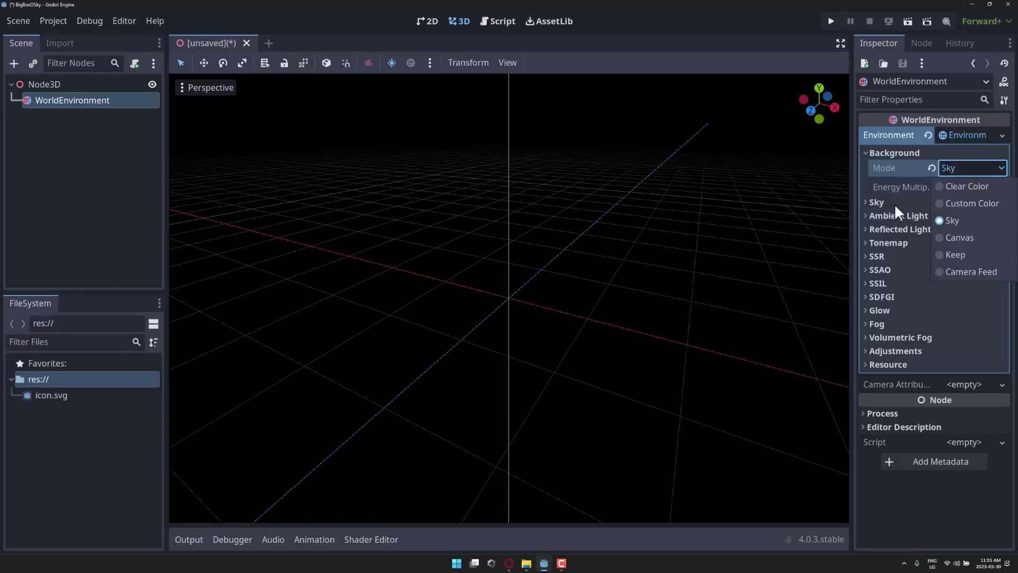
left_click(864, 202)
Add a new Sky to the environment, with a new PanoramaSkyMaterial as its sky material, and show the material's properties.
left_click(869, 203)
left_click(971, 216)
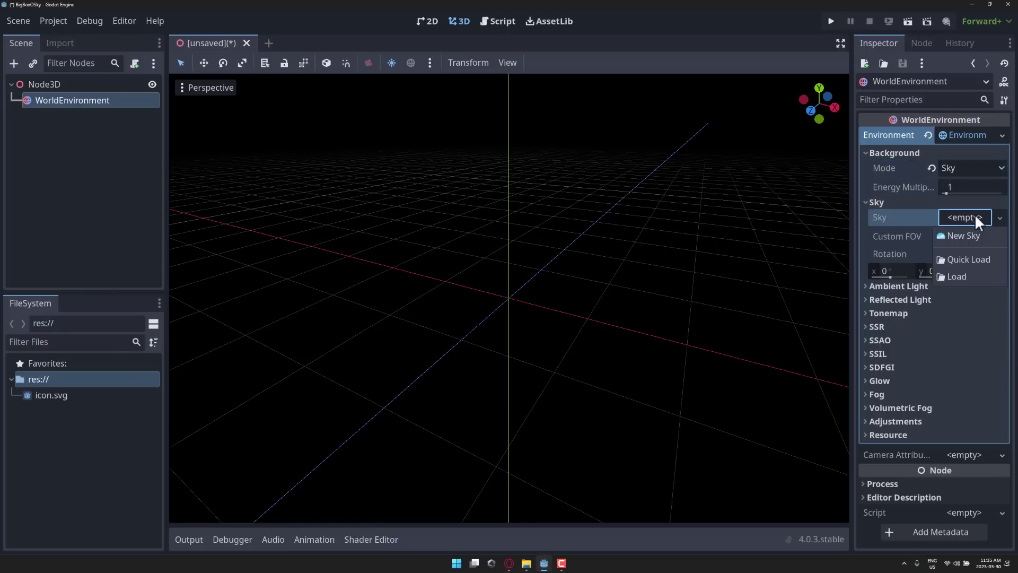
left_click(955, 233)
left_click(972, 221)
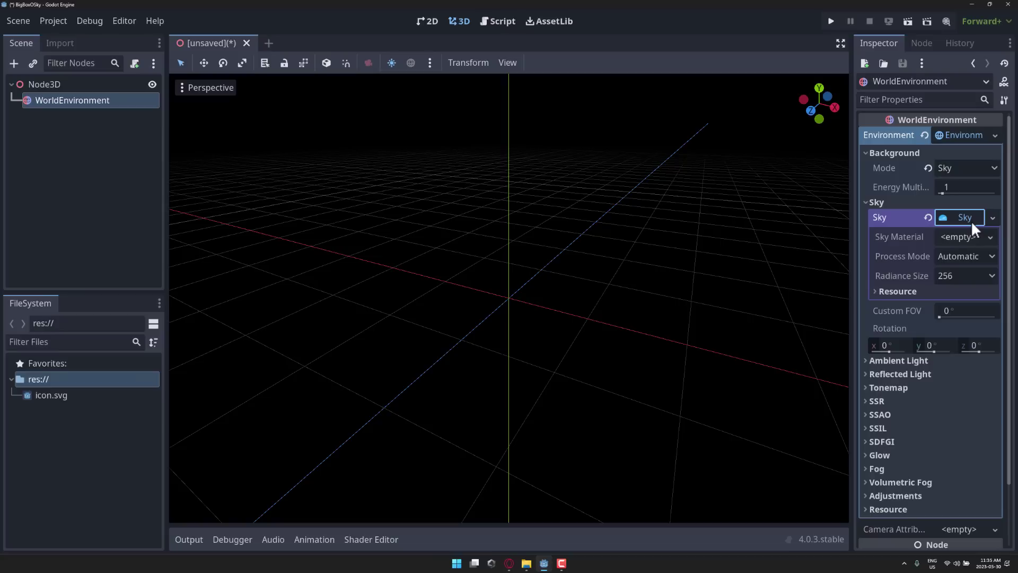
left_click(965, 237)
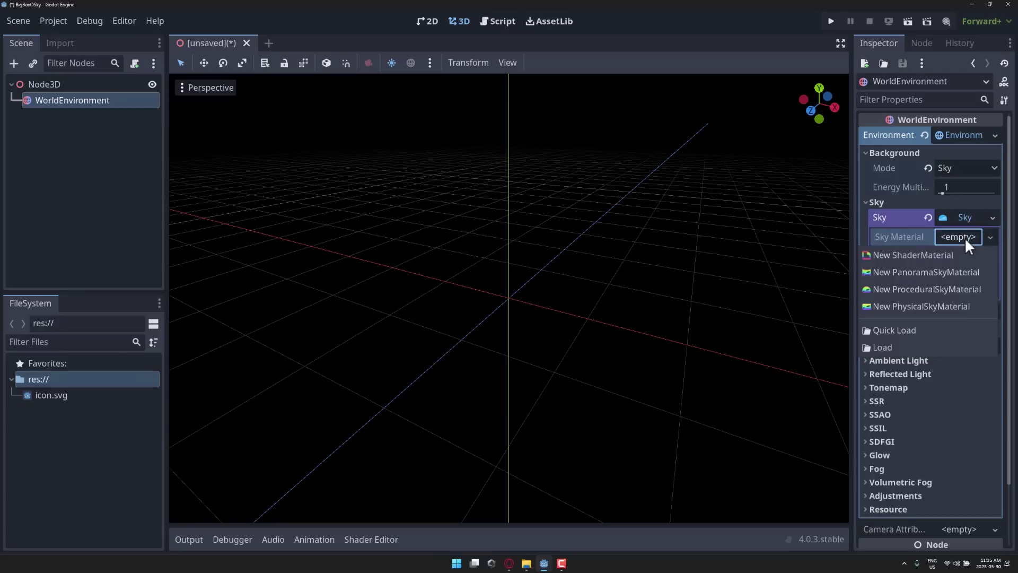
left_click(932, 270)
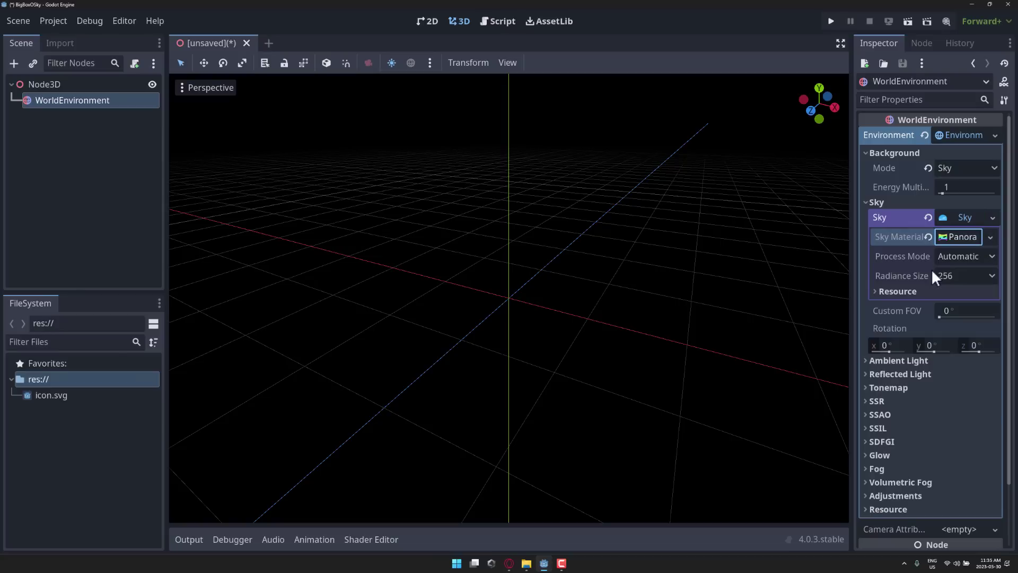
left_click(957, 239)
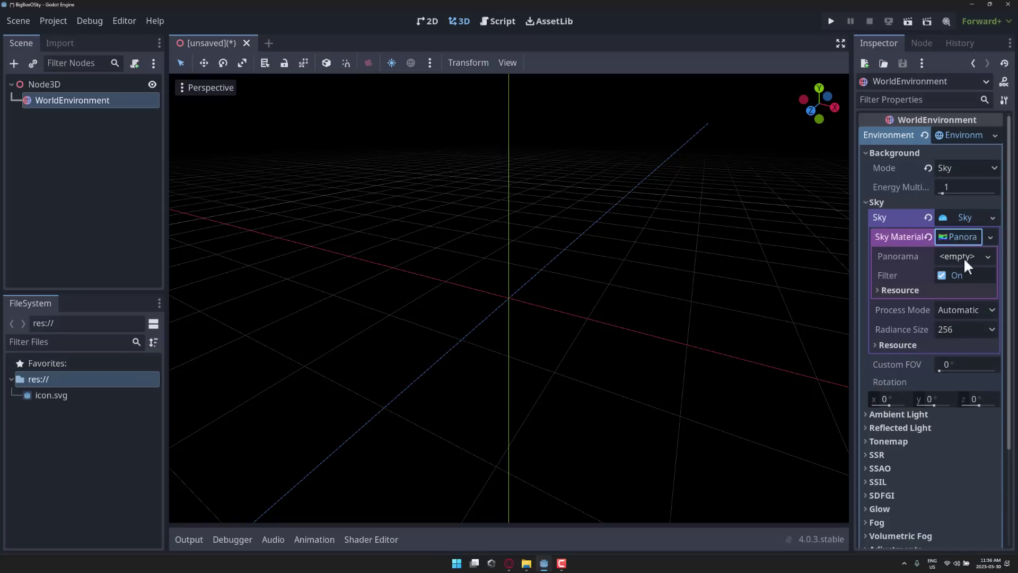
Import the realistic snowy mountains JPG from the Downloads folder into the project's res:// folder.
left_click(527, 563)
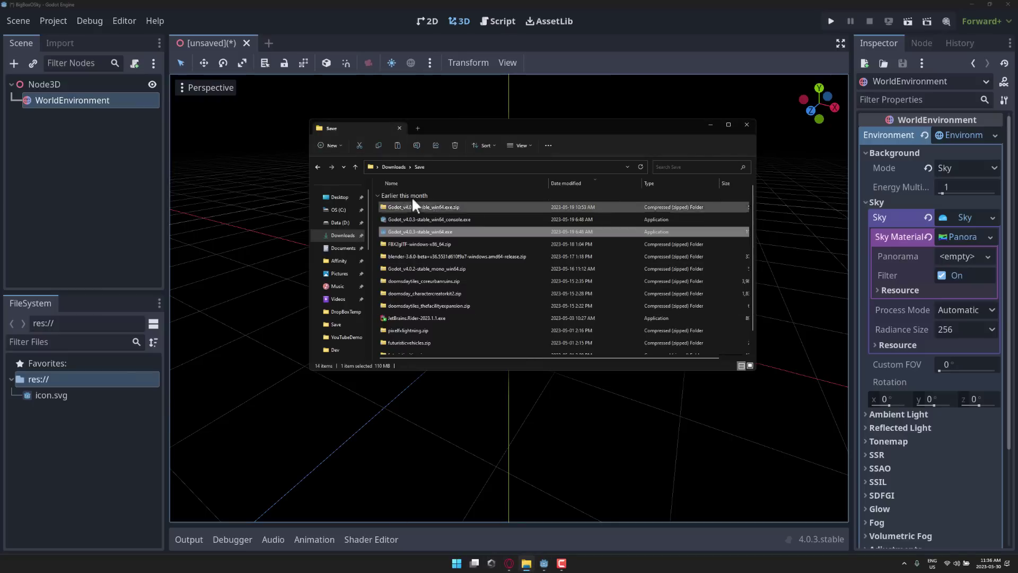
left_click(397, 168)
left_click_drag(445, 205, 282, 226)
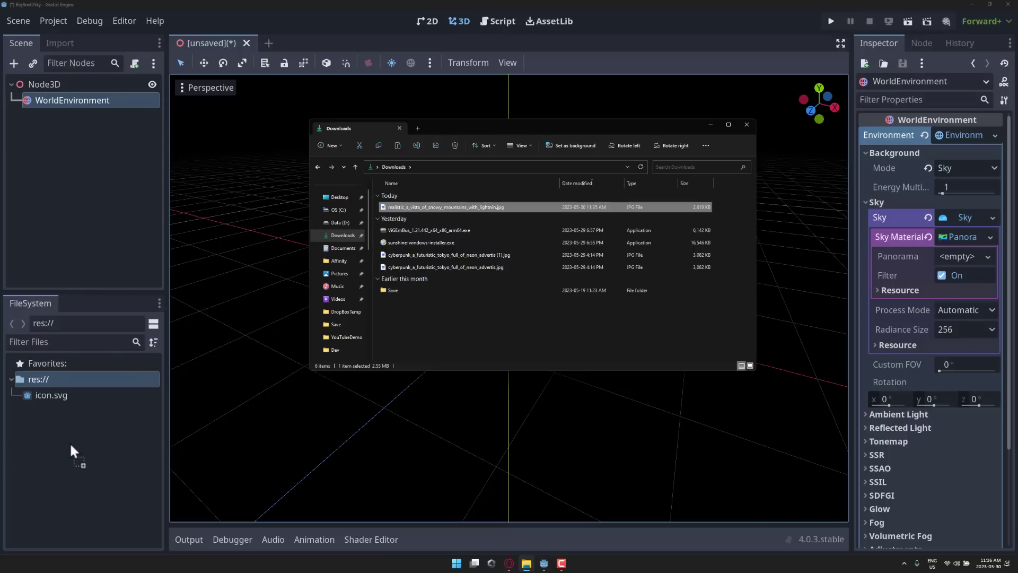
left_click_drag(71, 445, 71, 446)
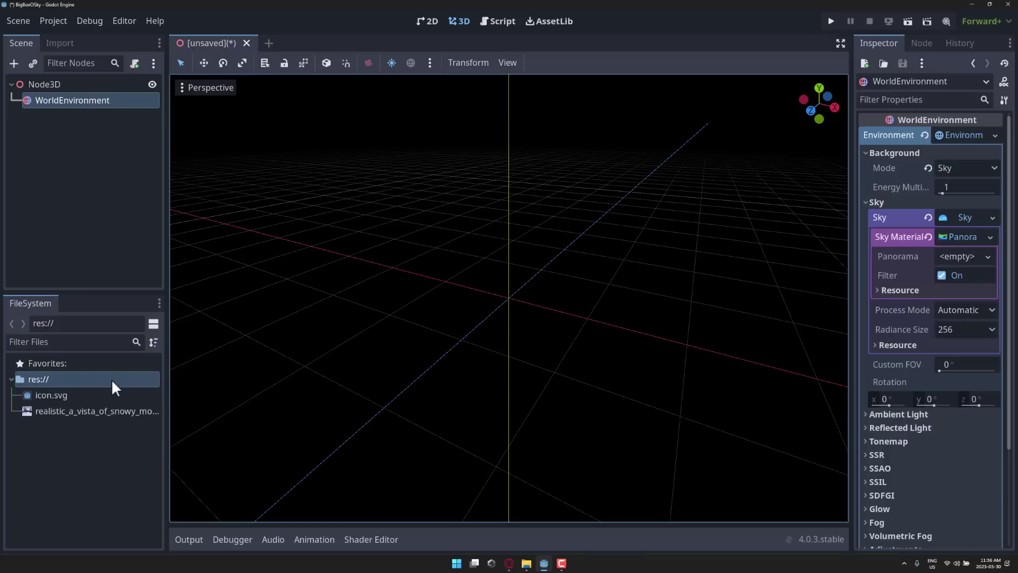
Assign the imported snowy mountains image as the panorama of the sky material and look around the scene.
left_click(88, 412)
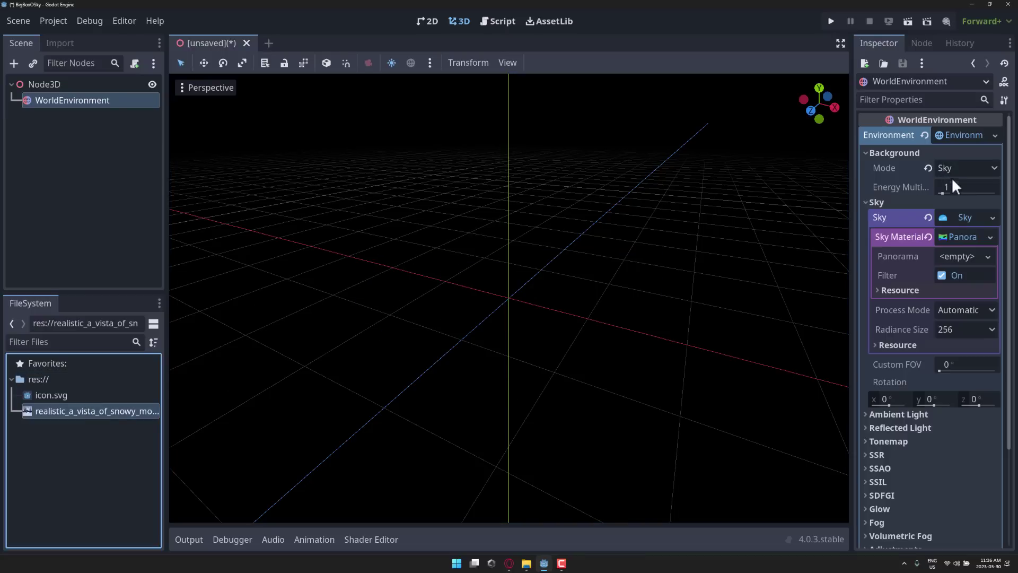
left_click_drag(957, 240, 959, 256)
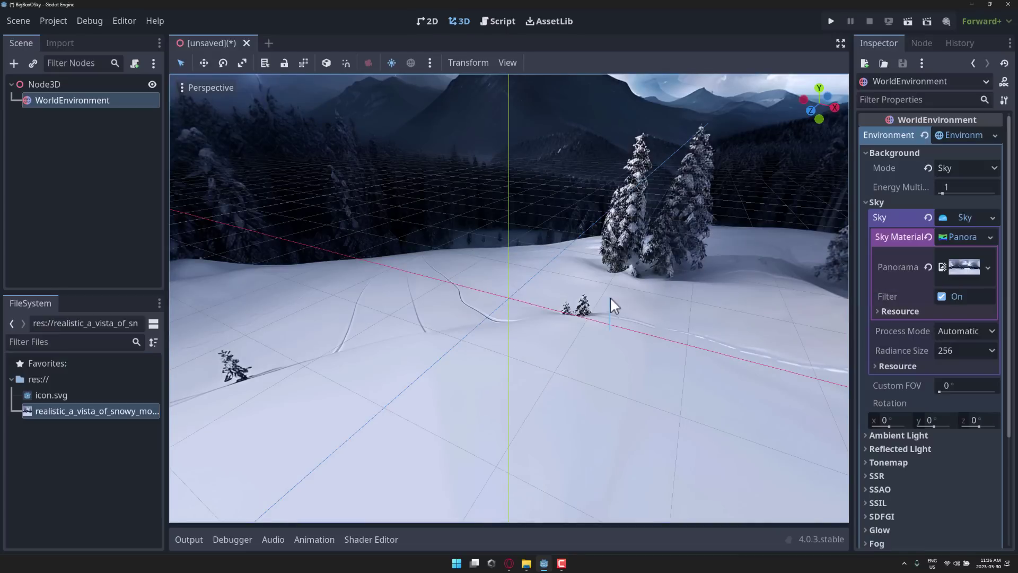
left_click(610, 297)
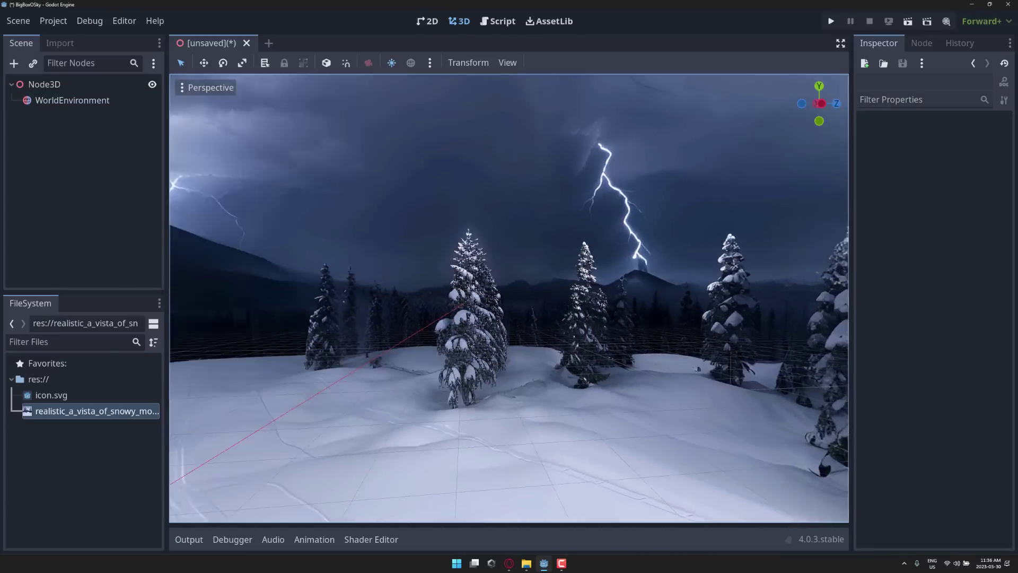
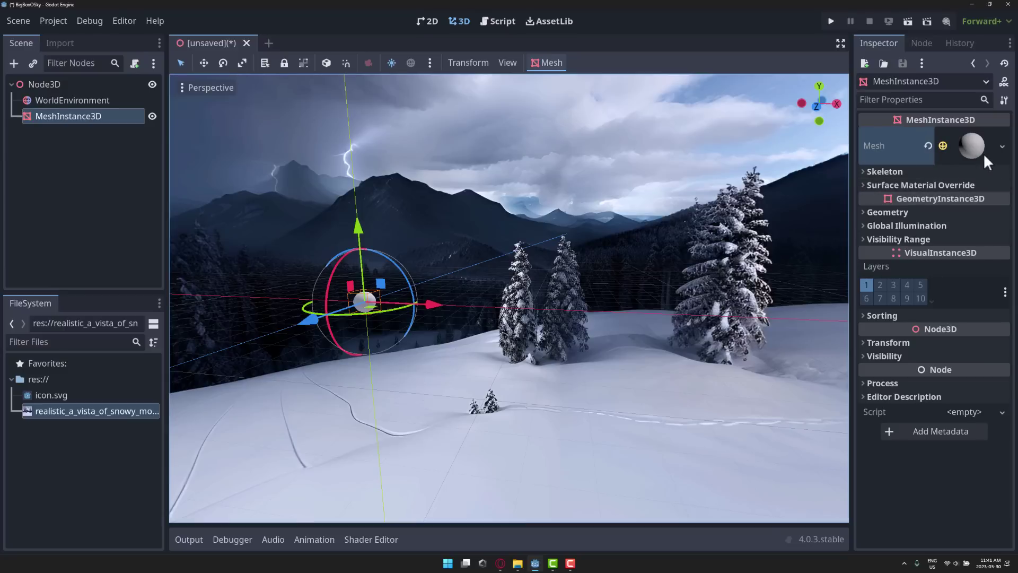
Give the sphere mesh of the MeshInstance3D a new standard material and show the material's properties.
left_click(971, 148)
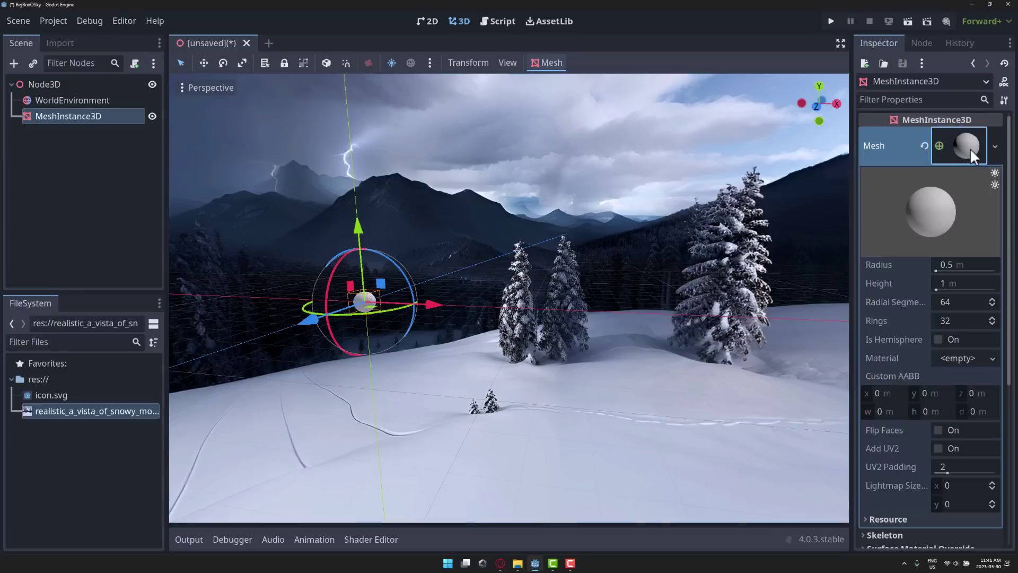
left_click(971, 360)
key("Escape")
left_click(958, 358)
left_click(943, 376)
left_click(967, 374)
scroll(966, 374, "down", 4)
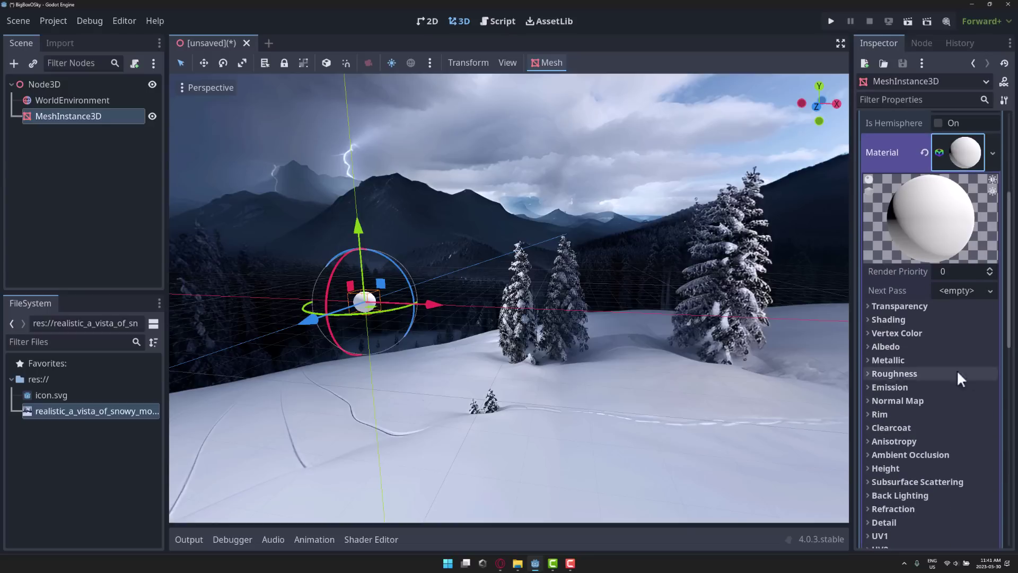
Set the sphere material's metallic value to 1 and its roughness to about 0.54.
left_click(873, 361)
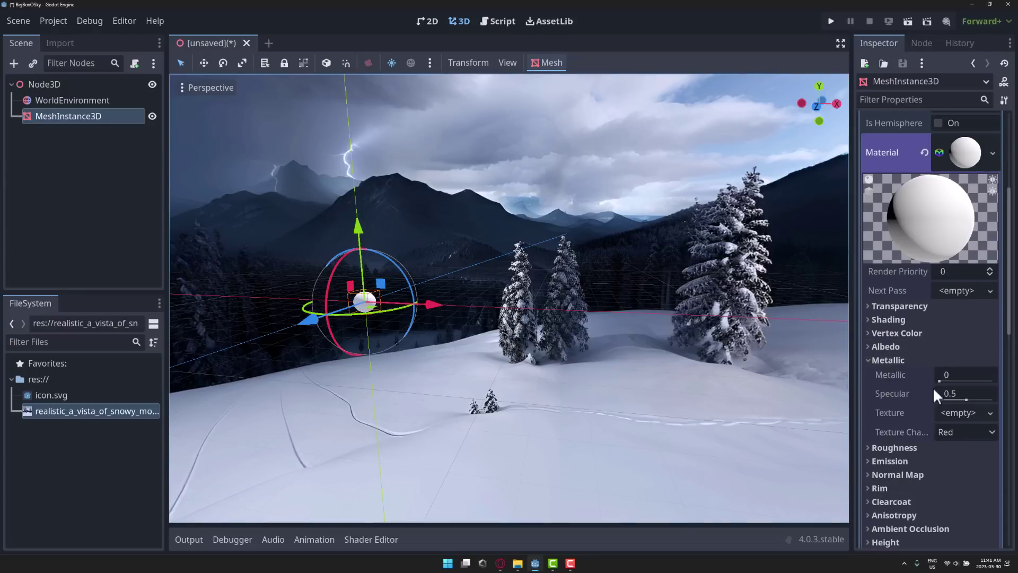
left_click_drag(941, 381, 993, 381)
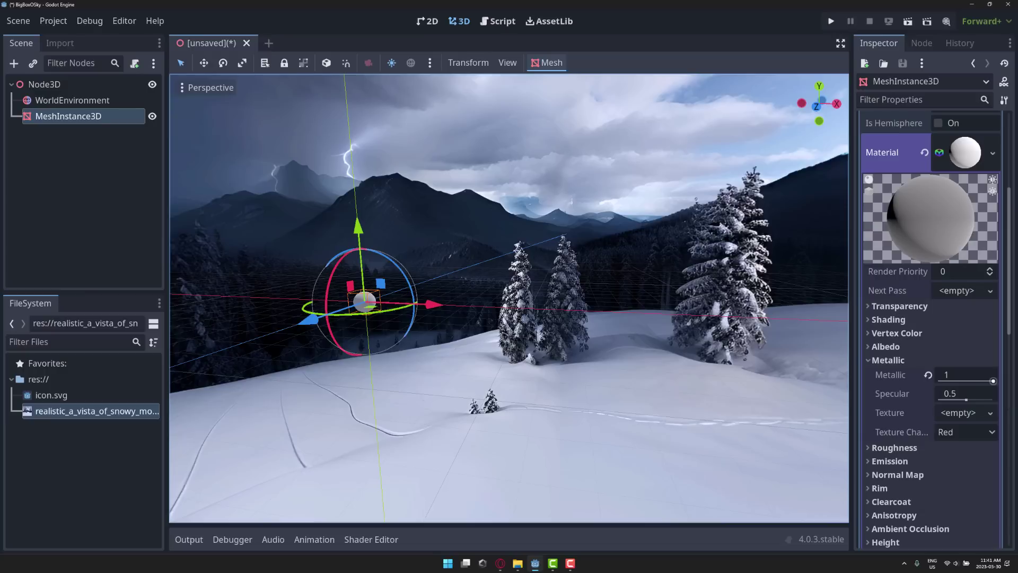
left_click(871, 448)
left_click_drag(991, 468, 968, 468)
left_click_drag(622, 351, 559, 391)
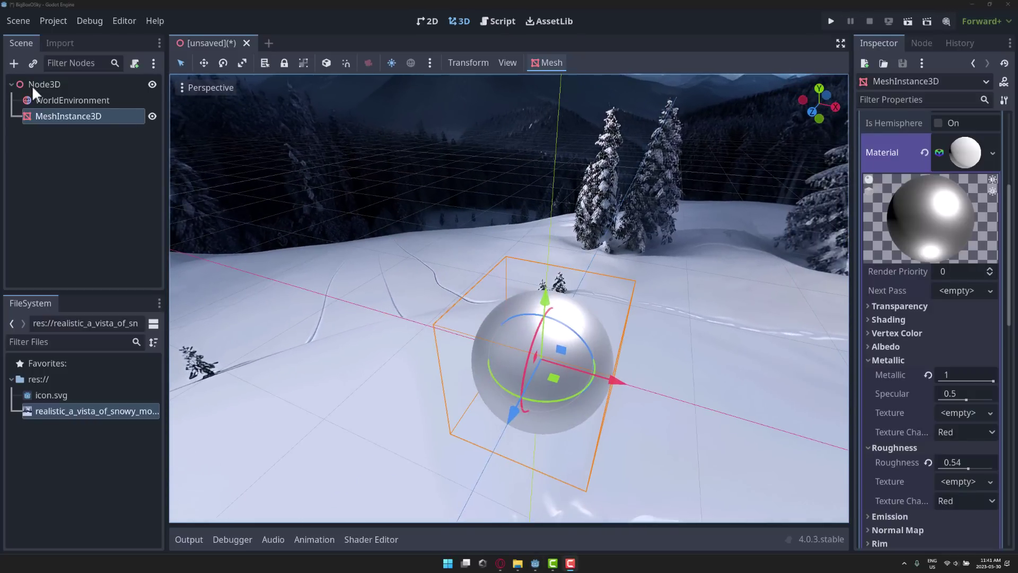
Add a ReflectionProbe node under the root Node3D and inspect it around the sphere.
left_click(31, 85)
left_click(15, 63)
type("ref")
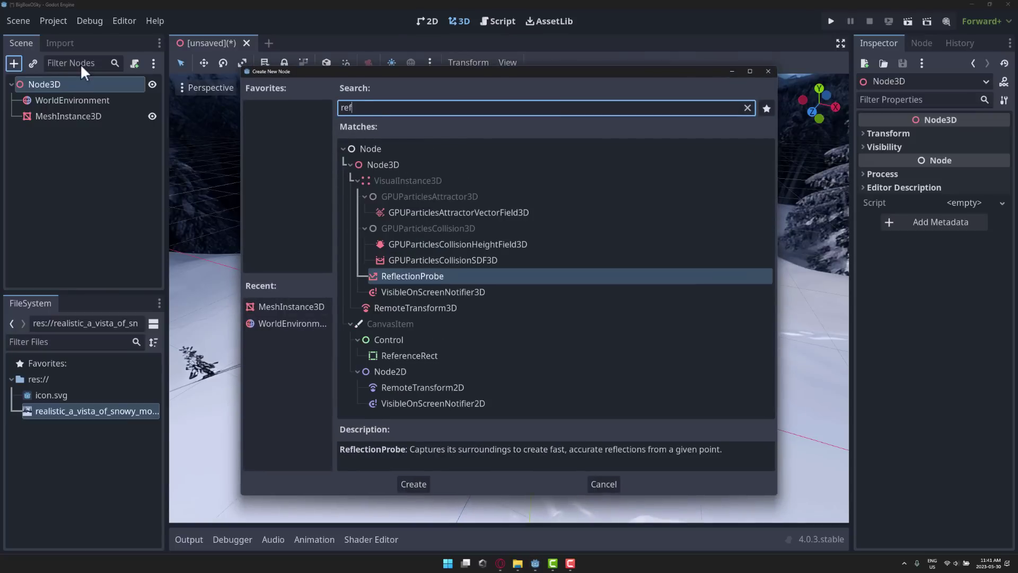
key("Return")
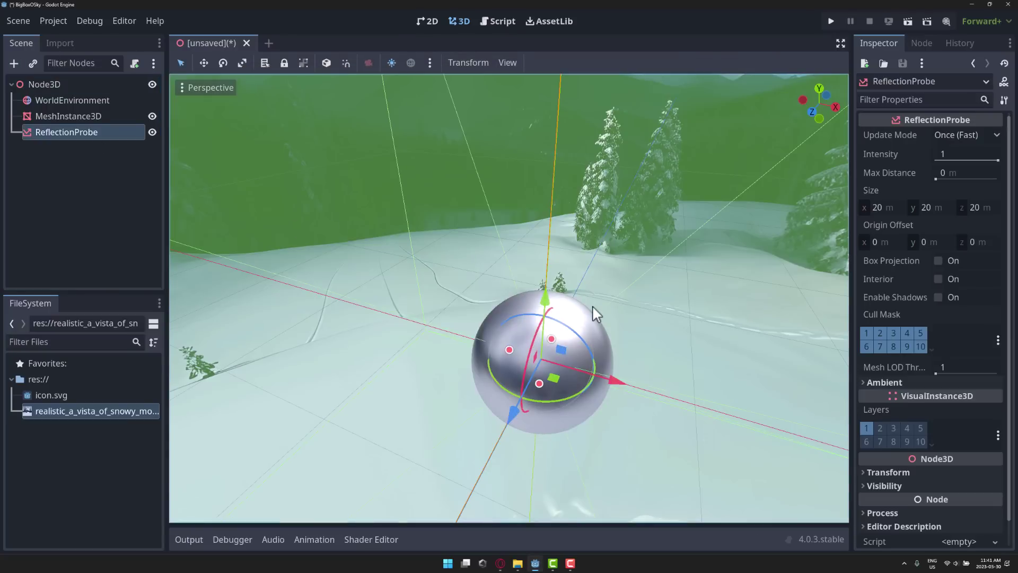
scroll(586, 312, "down", 5)
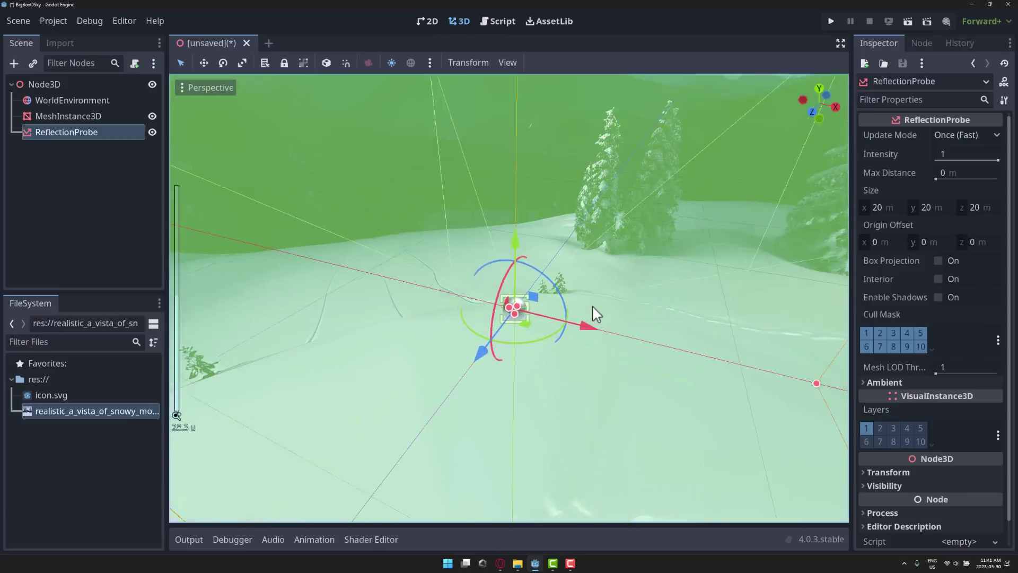
scroll(596, 313, "up", 5)
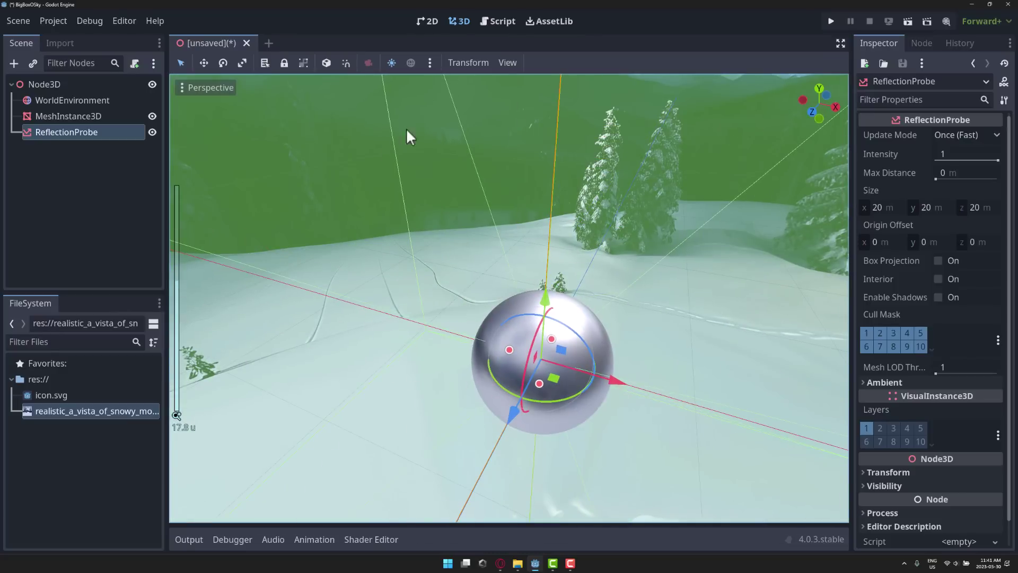
left_click_drag(477, 250, 115, 126)
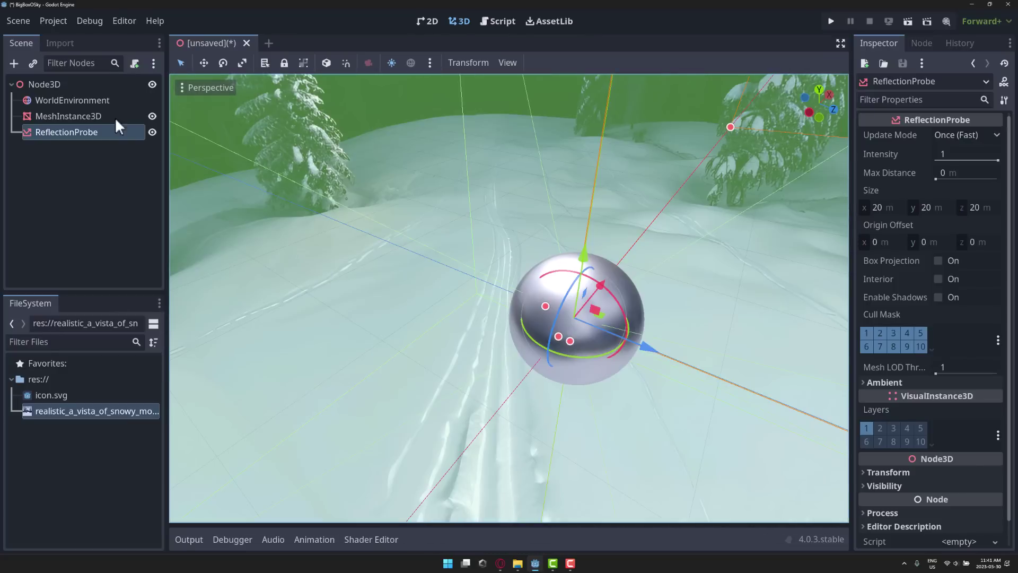
Lower the sphere material's roughness to 0.25 and check the reflections from another angle.
left_click(82, 114)
left_click_drag(458, 244, 636, 308)
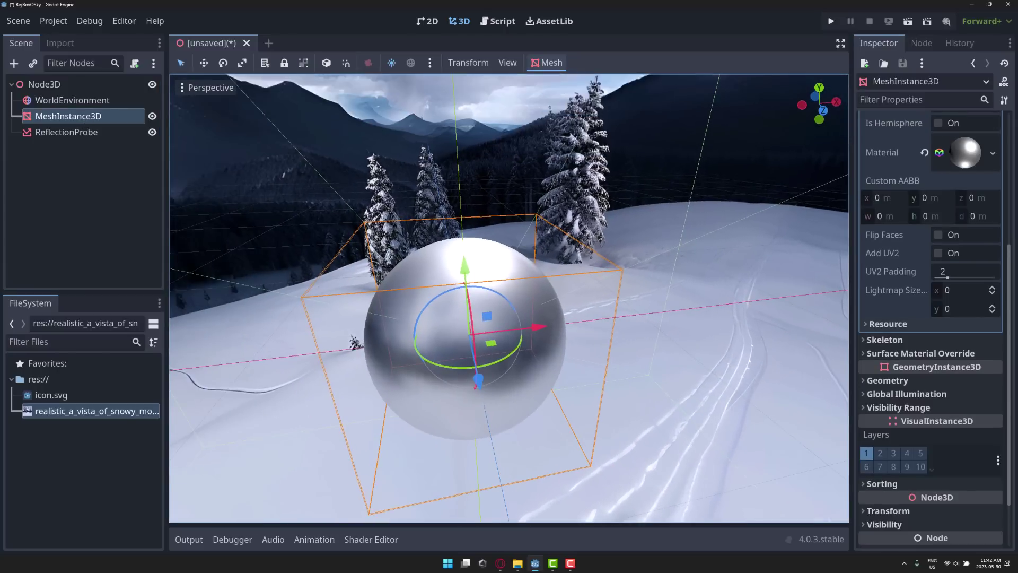
left_click(965, 152)
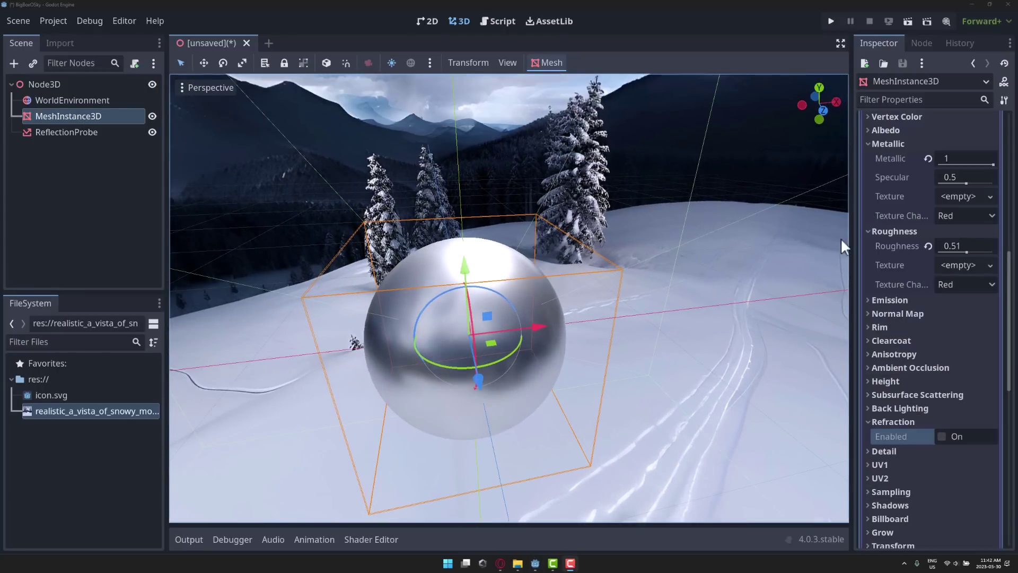
left_click_drag(964, 250, 953, 247)
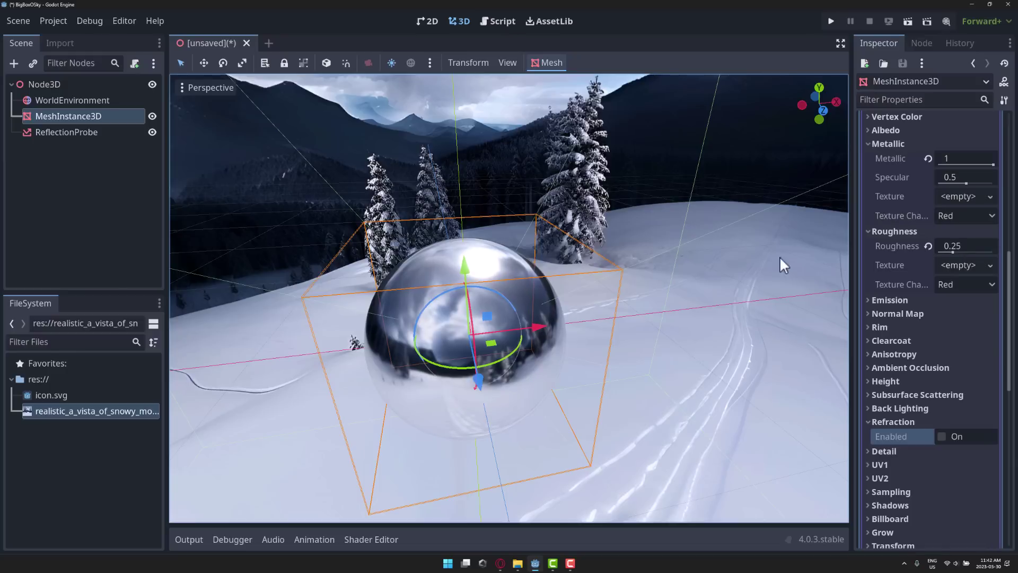
left_click_drag(571, 332, 529, 227)
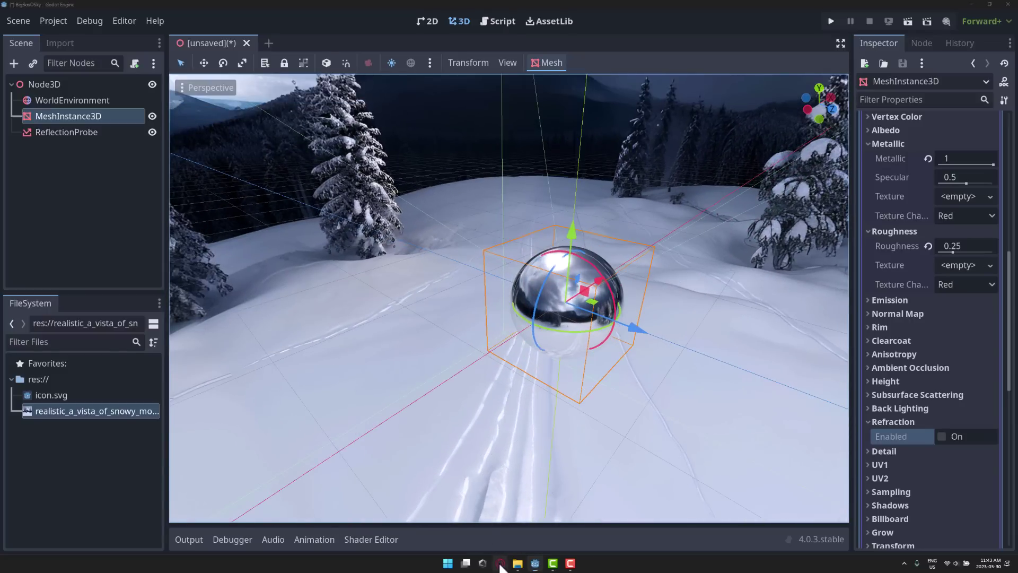
Switch to Skybox AI in the browser, dismiss the welcome message and start a new skybox from scratch.
left_click(500, 564)
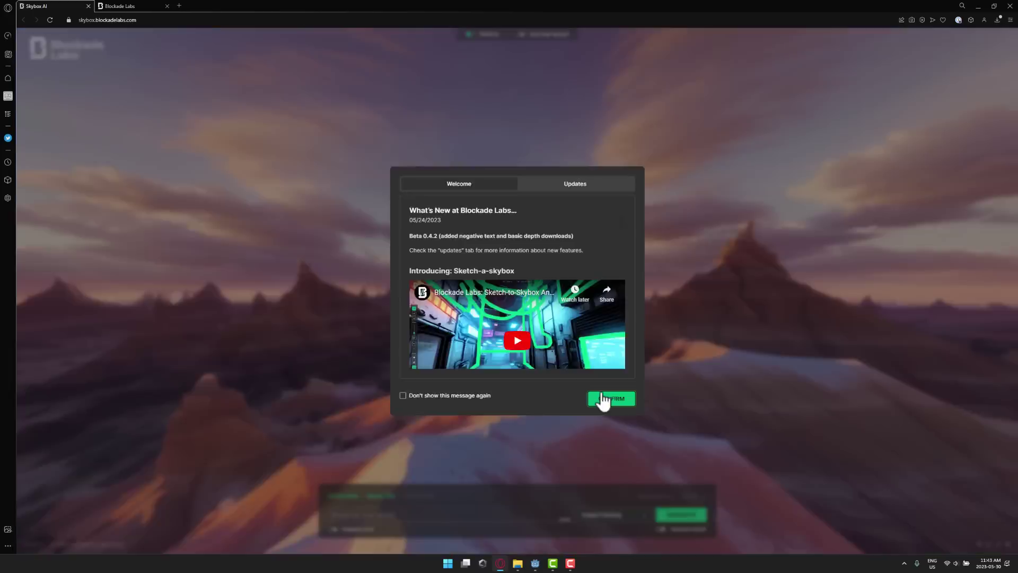
left_click(603, 399)
left_click(561, 367)
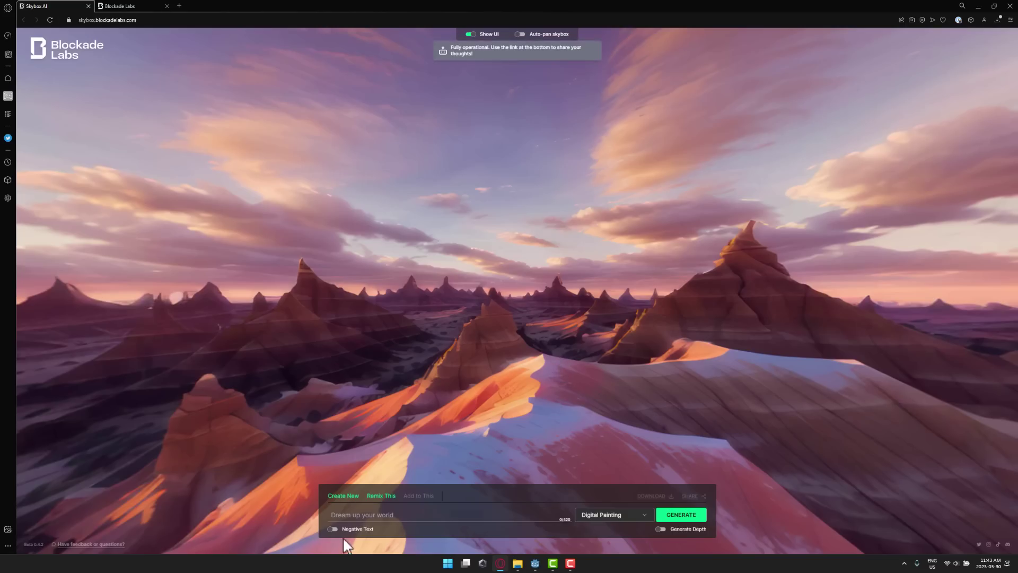
left_click(404, 516)
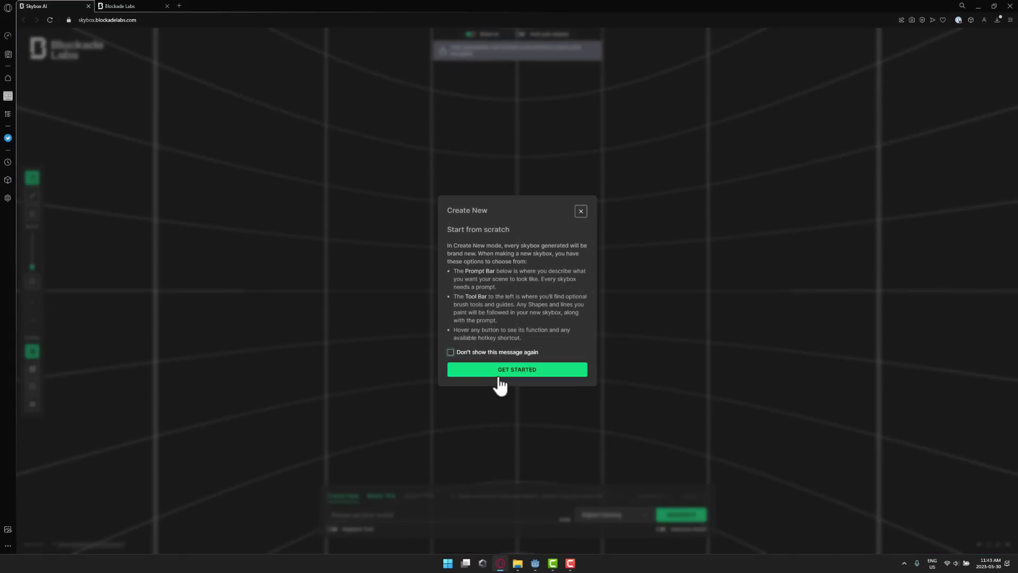
left_click(500, 371)
Set the skybox style to Cyberpunk and enter the prompt "a futuristic tokyo full of neon advertisments".
left_click(628, 515)
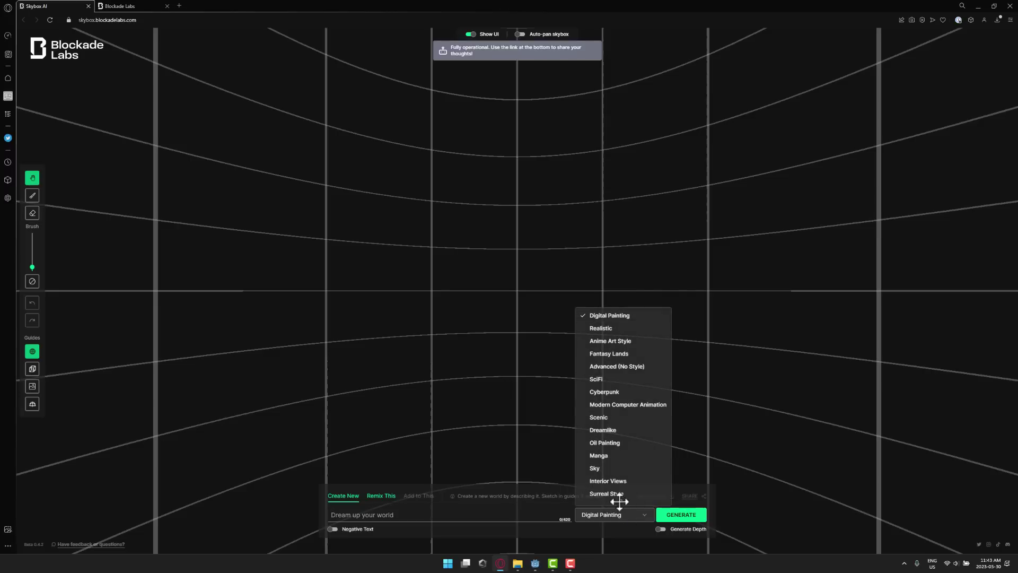
left_click(605, 393)
left_click(437, 517)
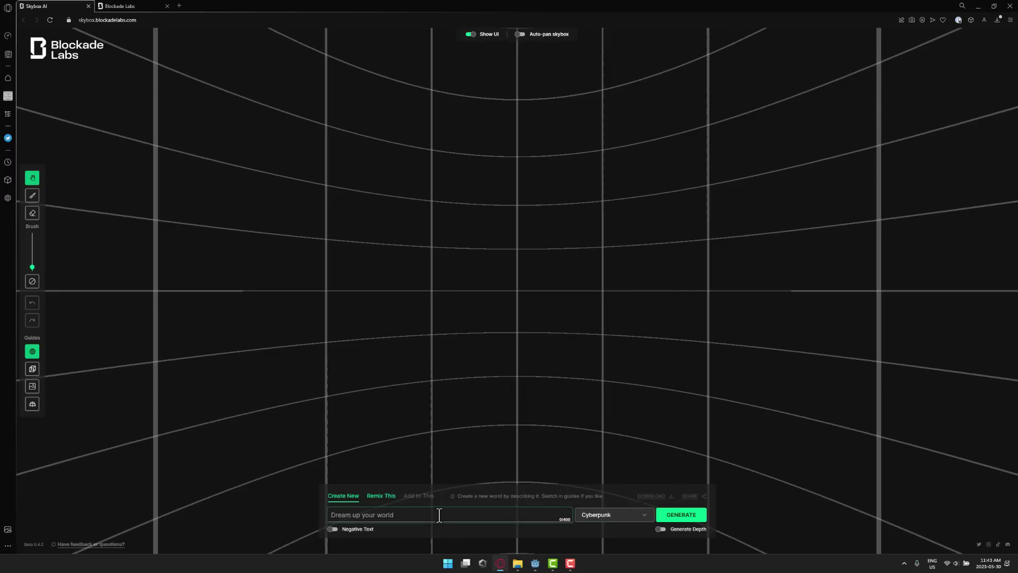
type("a")
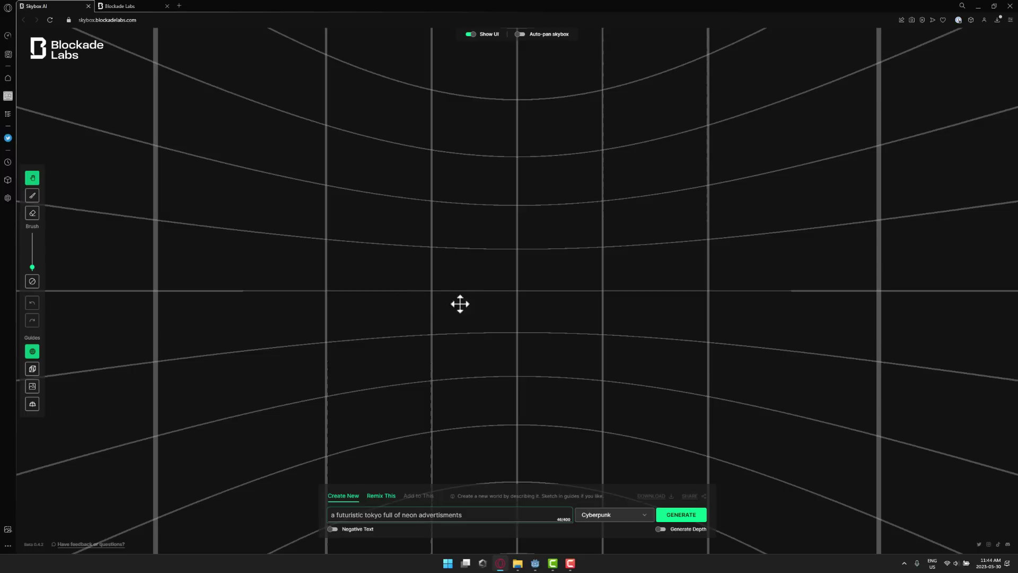
Sketch four building outlines as guides: a tall block, a small one beside it, and another large block with a small one inside.
left_click(31, 195)
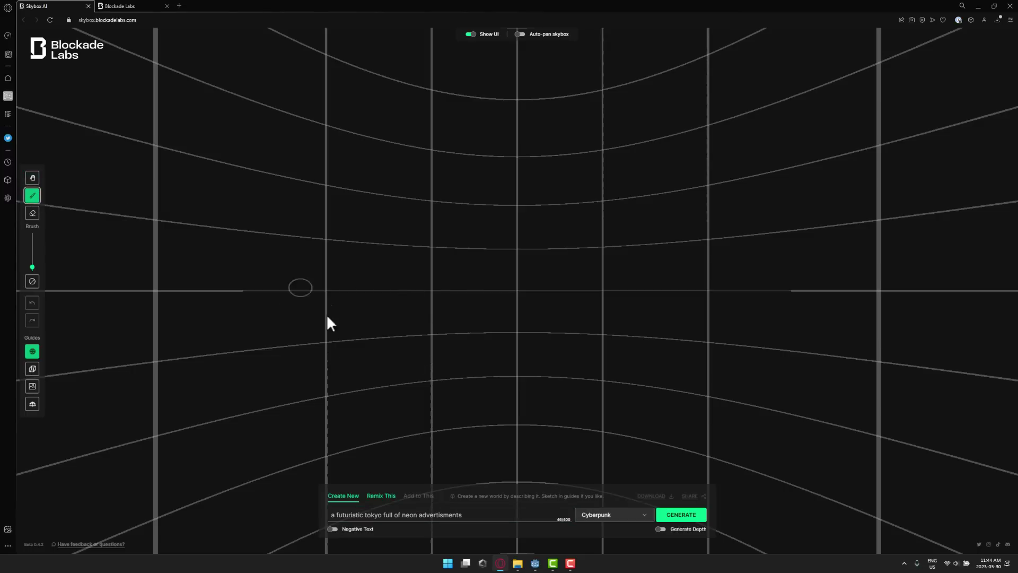
mouse_move(257, 475)
left_mouse_down()
mouse_move(228, 120)
mouse_move(488, 125)
left_mouse_up()
mouse_move(502, 167)
left_mouse_down()
mouse_move(485, 475)
mouse_move(525, 454)
mouse_move(523, 330)
left_mouse_up()
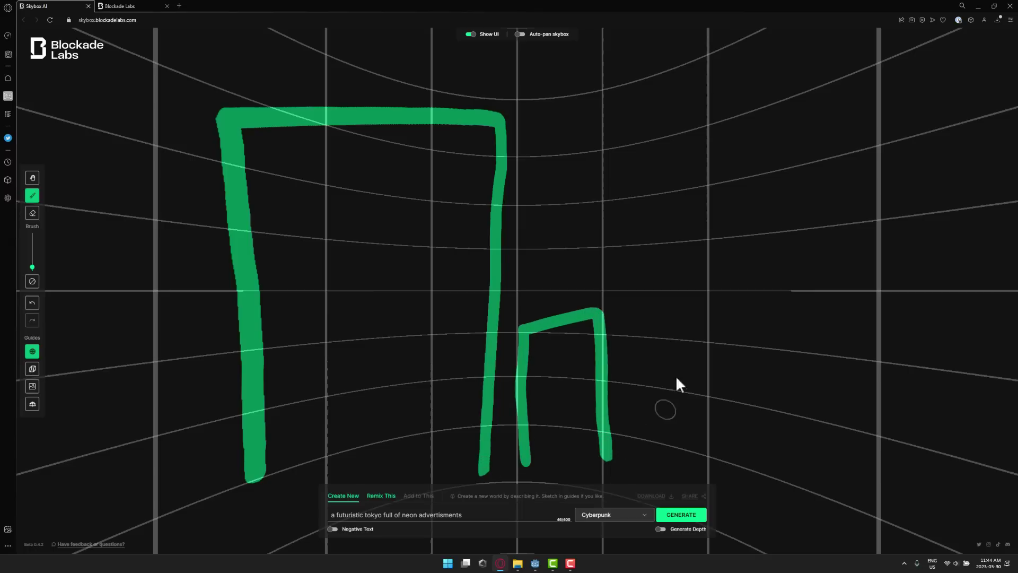
mouse_move(682, 450)
left_mouse_down()
mouse_move(677, 144)
mouse_move(715, 121)
mouse_move(998, 124)
left_mouse_up()
left_click(862, 397)
key("h")
mouse_move(866, 396)
left_mouse_down()
mouse_move(878, 396)
mouse_move(735, 395)
left_mouse_up()
key("b")
mouse_move(729, 436)
left_mouse_down()
mouse_move(748, 322)
mouse_move(748, 194)
left_mouse_up()
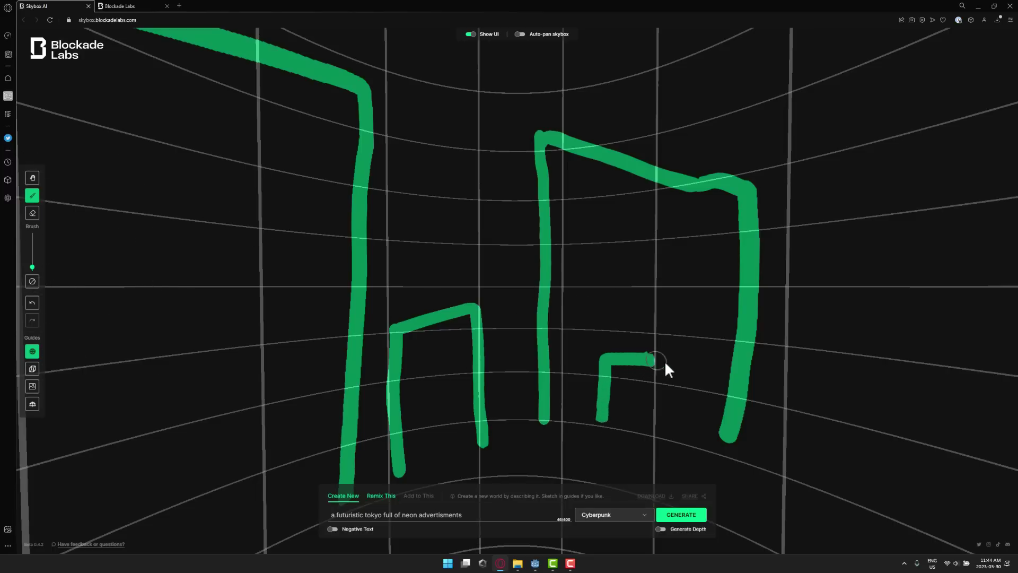
left_click(664, 423)
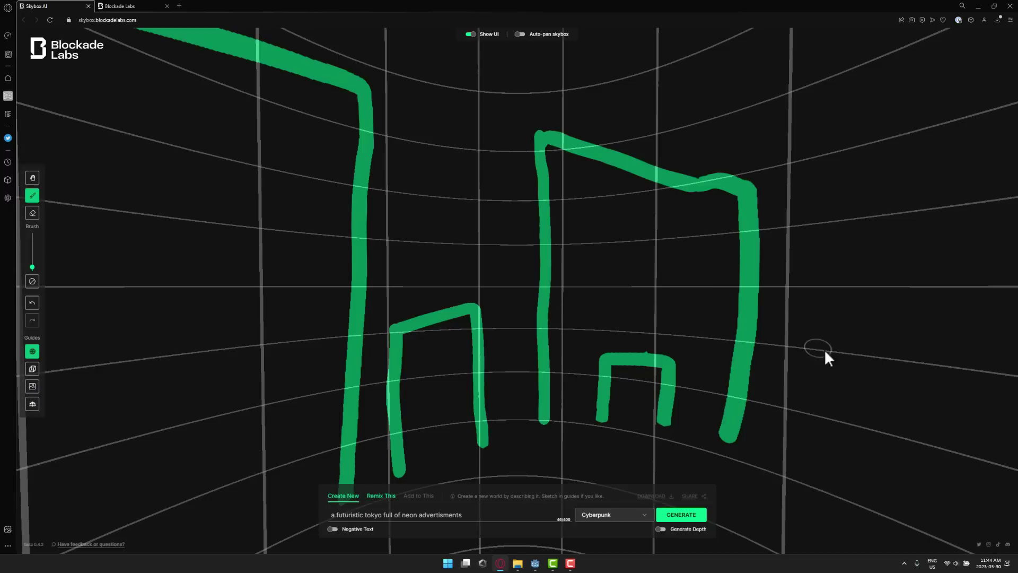
key("alt")
key("Escape")
Generate the Cyberpunk skybox from the prompt and sketch, and compare the result with the drawn guides.
left_click(690, 517)
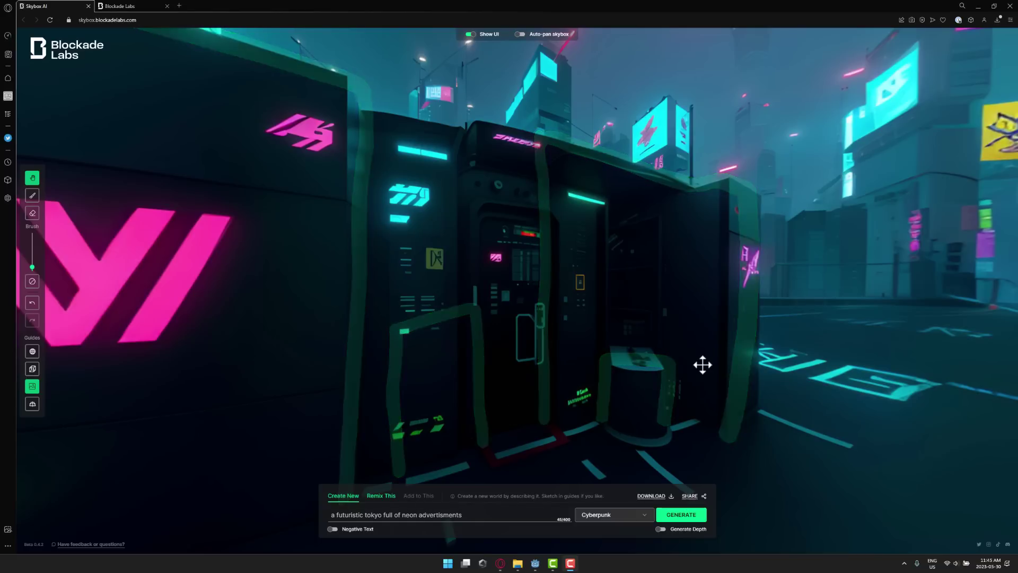
left_click_drag(721, 320, 795, 307)
mouse_move(434, 294)
left_mouse_down()
mouse_move(387, 291)
mouse_move(621, 303)
mouse_move(393, 302)
mouse_move(473, 306)
mouse_move(539, 327)
mouse_move(419, 327)
mouse_move(652, 332)
mouse_move(537, 332)
mouse_move(536, 359)
mouse_move(523, 314)
mouse_move(472, 306)
left_mouse_up()
mouse_move(35, 198)
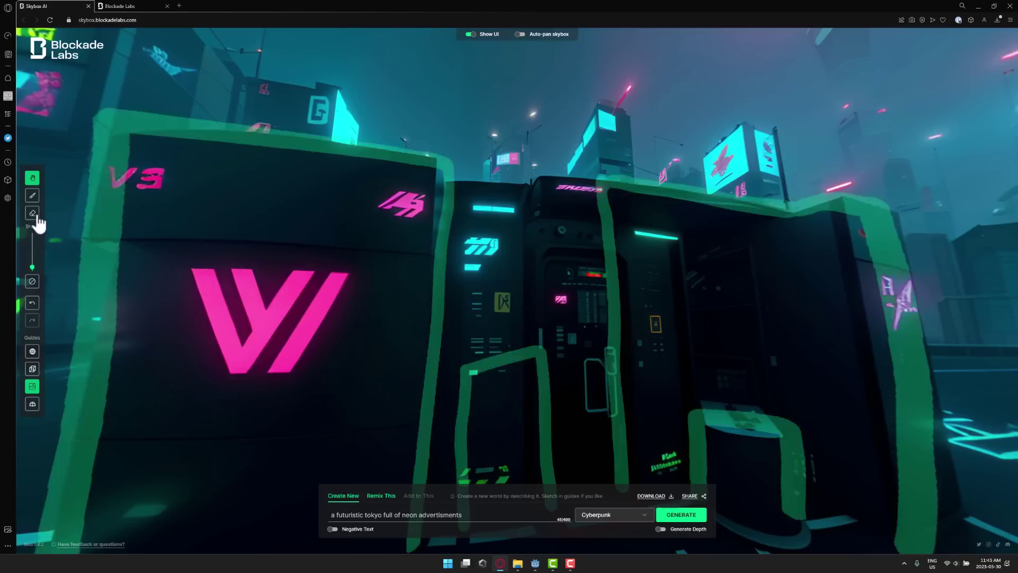
mouse_move(727, 278)
left_mouse_down()
mouse_move(671, 316)
mouse_move(655, 292)
mouse_move(769, 276)
left_mouse_up()
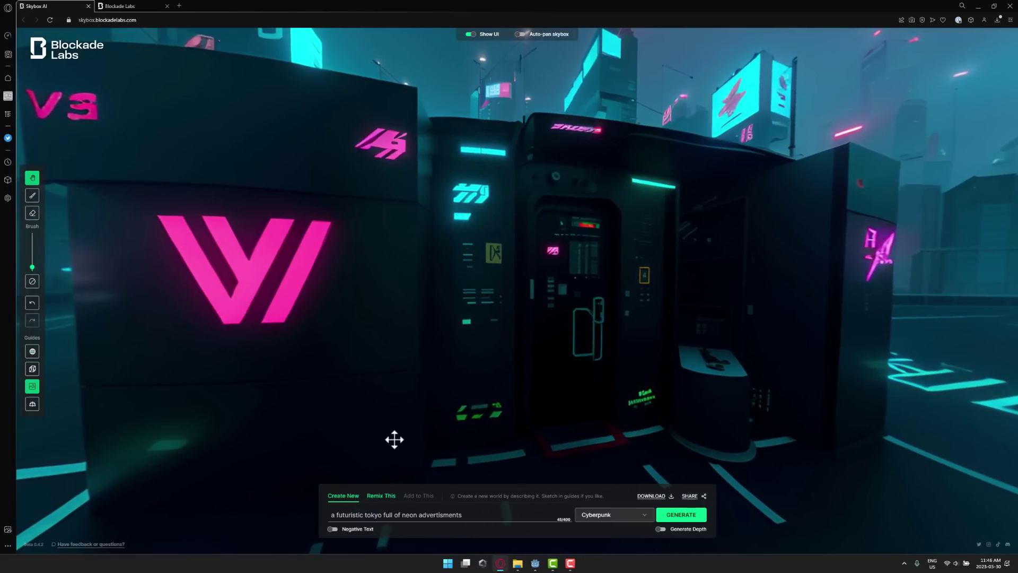
Remix the generated skybox with the same prompt and Cyberpunk style, and look around the new version.
left_click(386, 496)
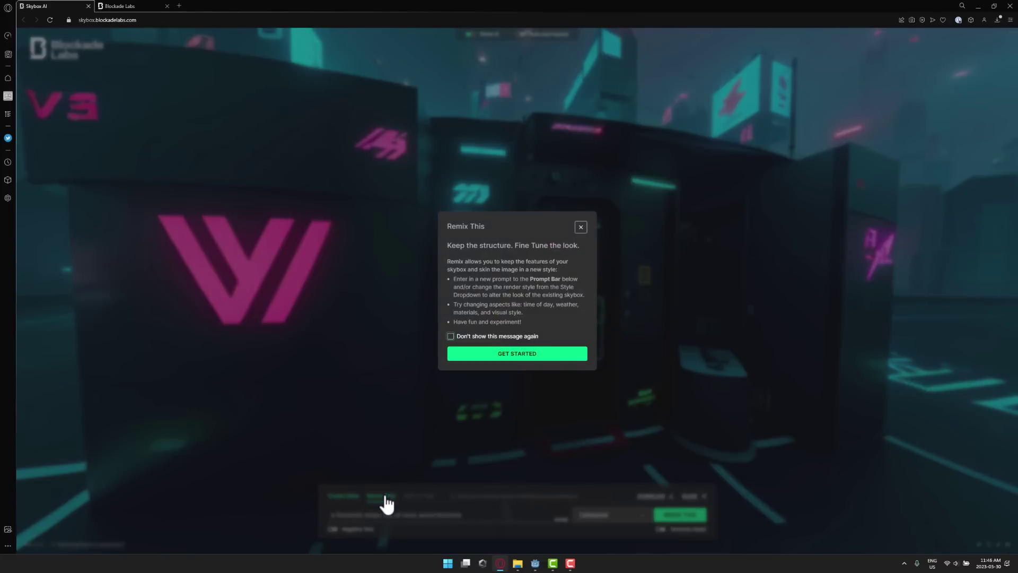
left_click(523, 355)
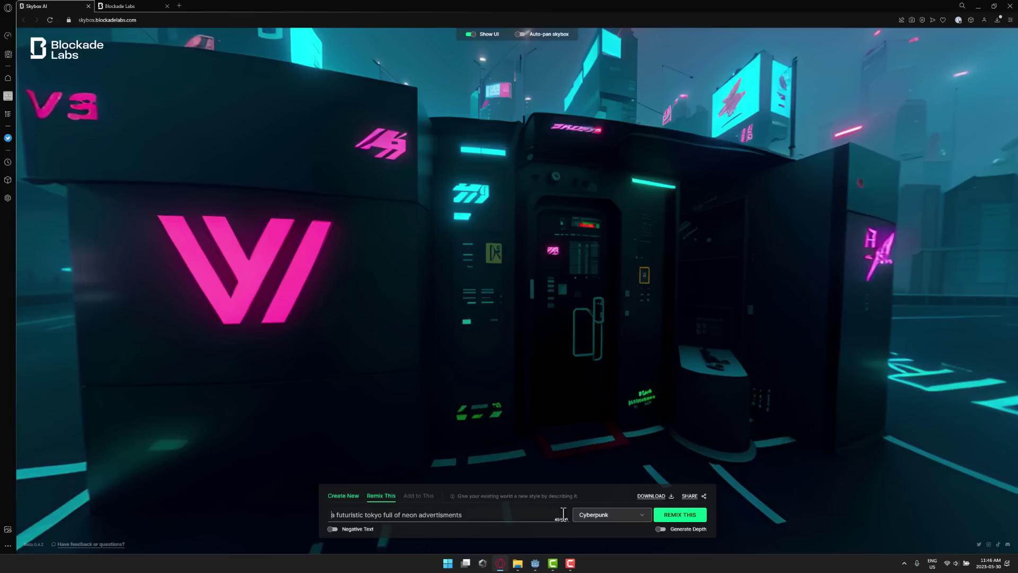
left_click(687, 517)
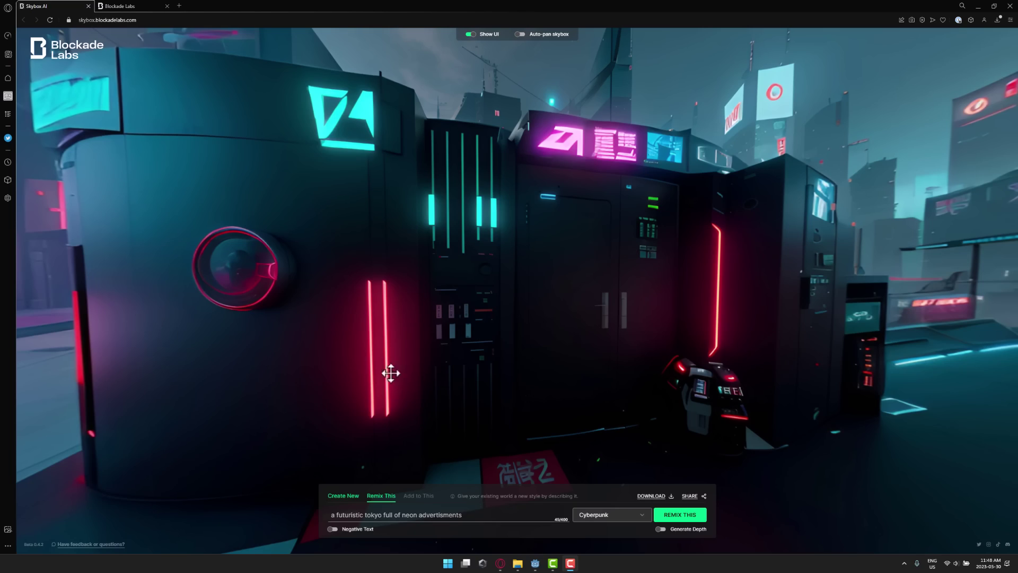
left_click_drag(803, 314, 557, 297)
left_click_drag(619, 276, 337, 158)
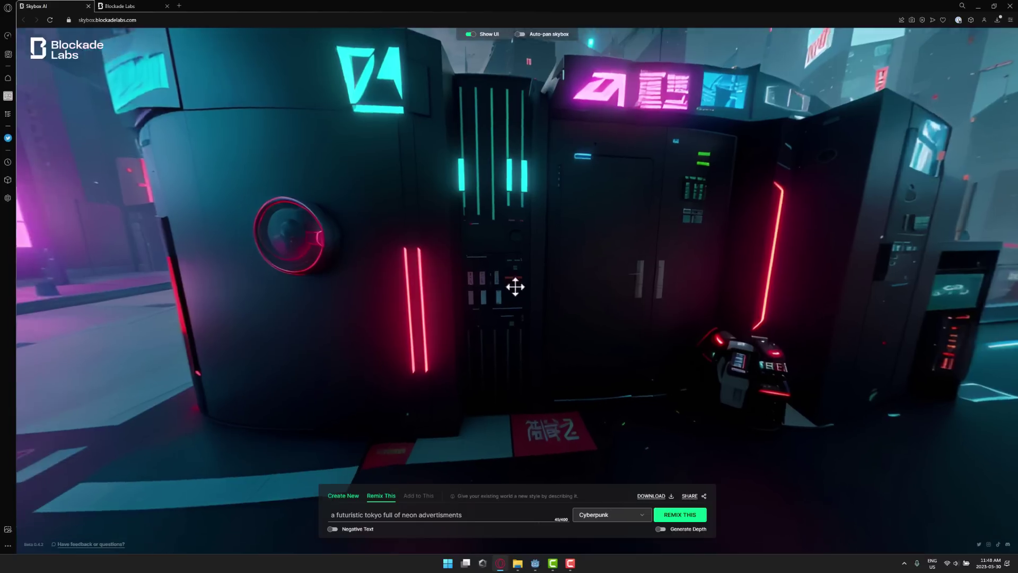
Examine the remixed Cyberpunk skybox in all directions, checking the dark building front, the street, the railing and the neon skyline.
left_click_drag(514, 281, 541, 320)
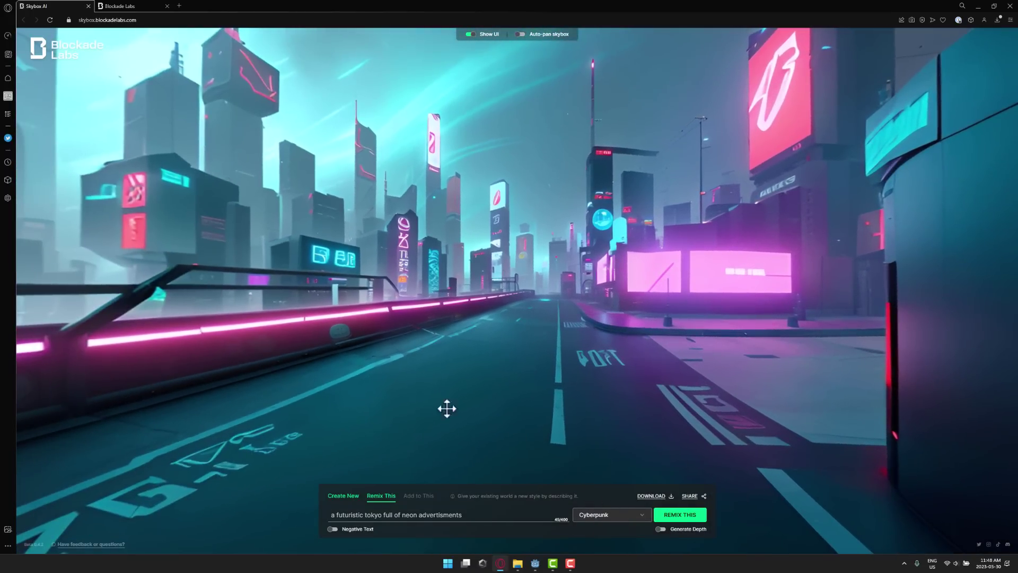
left_click_drag(447, 409, 474, 293)
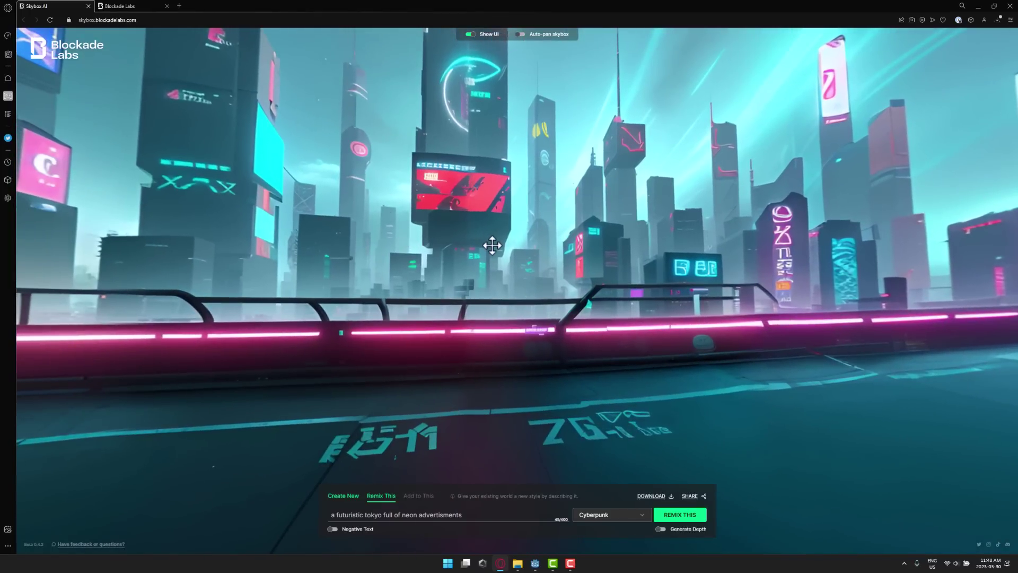
left_click_drag(492, 245, 865, 243)
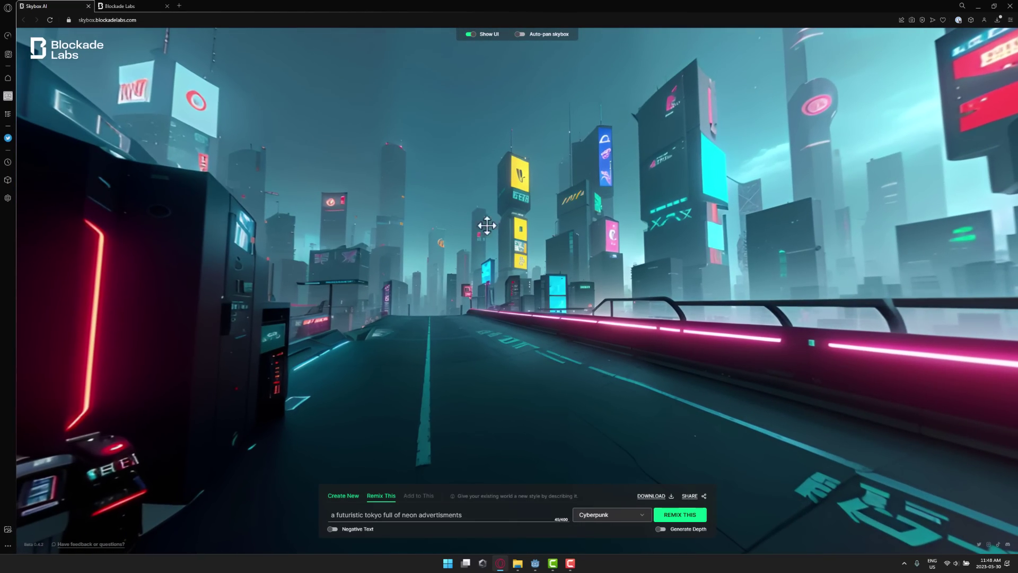
left_click_drag(719, 265, 409, 281)
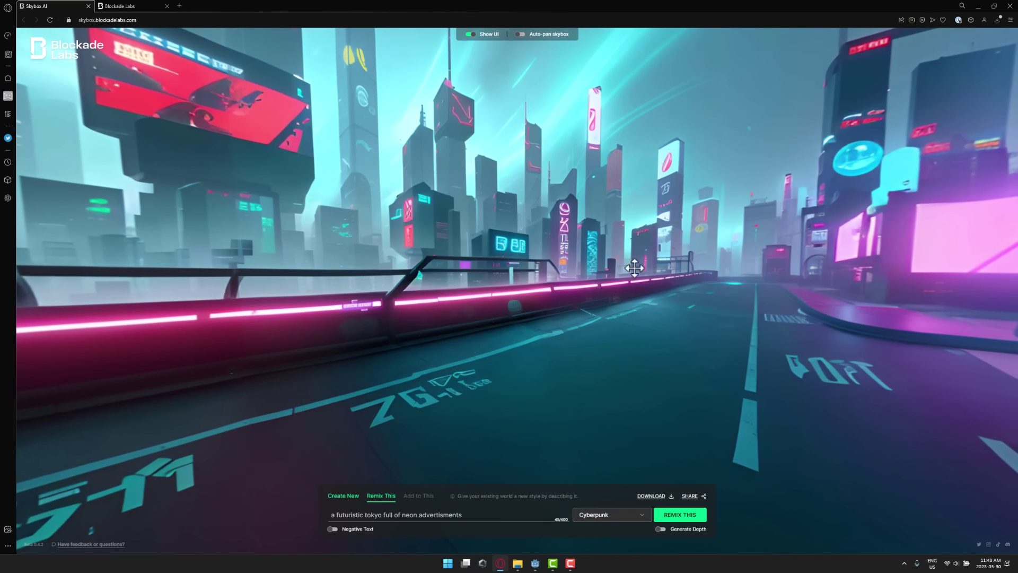
left_click_drag(770, 286, 253, 311)
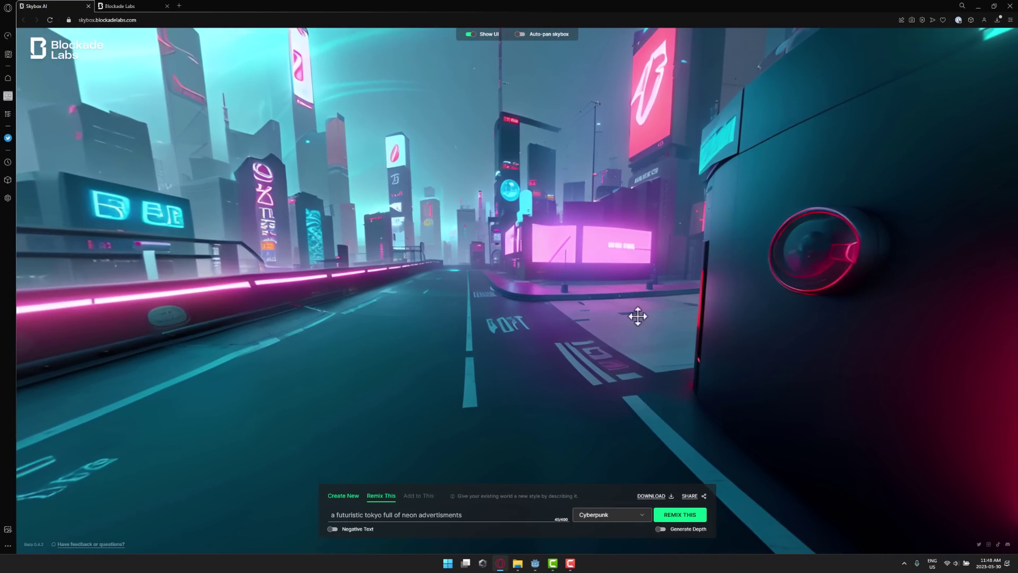
left_click_drag(602, 312, 341, 308)
left_click_drag(477, 276, 373, 270)
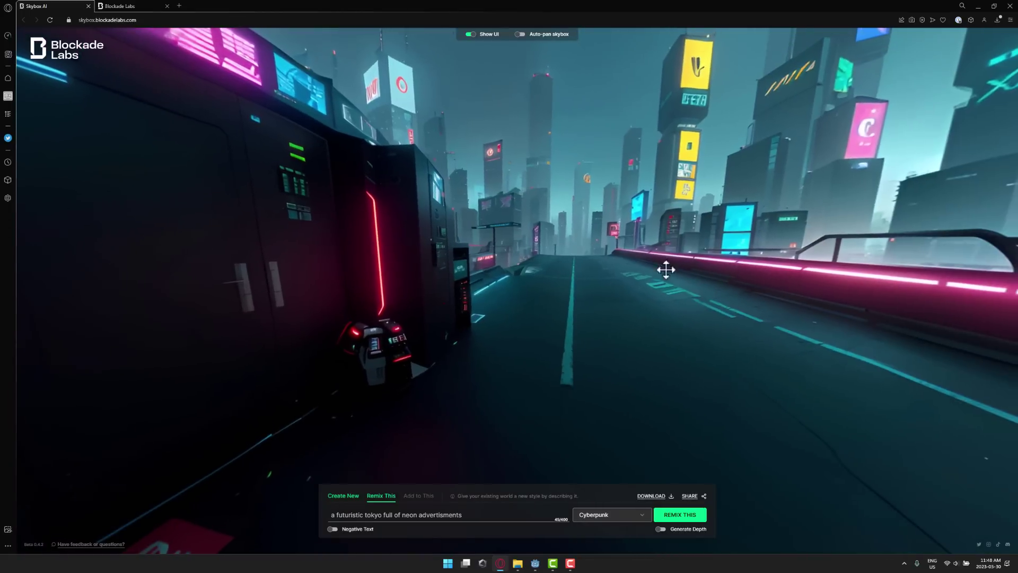
left_click_drag(504, 203, 415, 218)
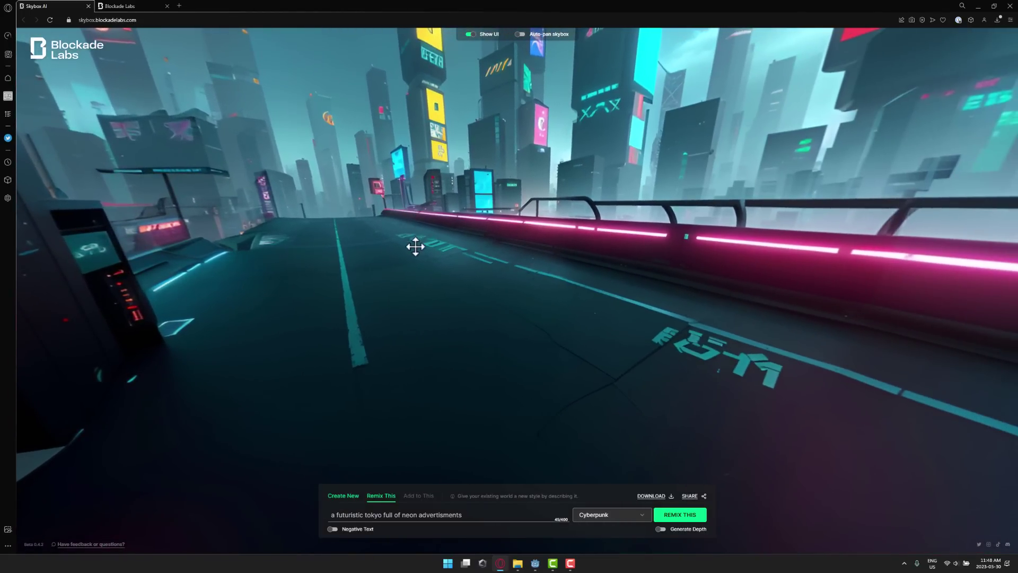
left_click_drag(441, 268, 592, 337)
Enable negative text, change the style to Pen & Ink and remix the current skybox with the same Tokyo prompt.
left_click(333, 530)
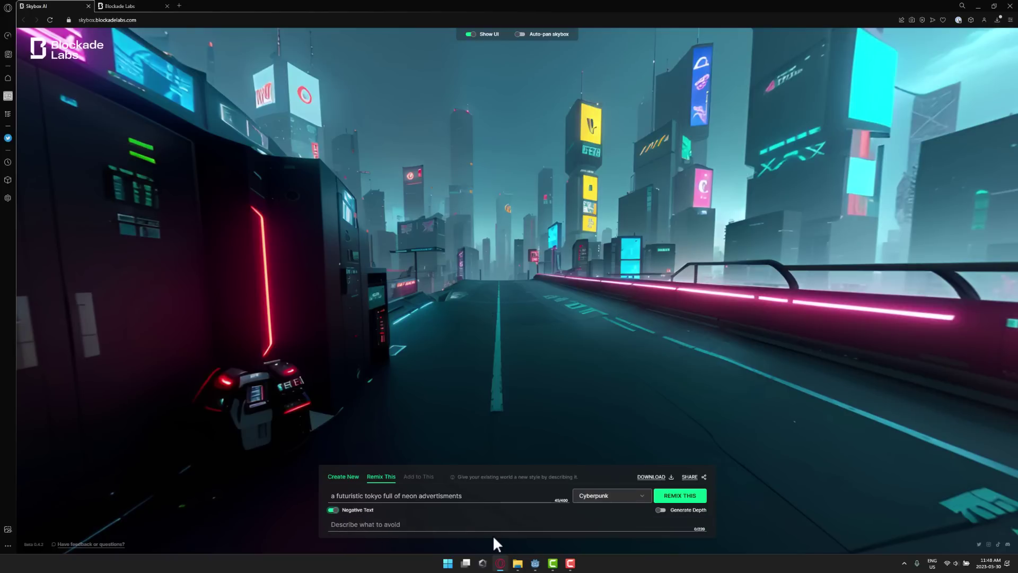
left_click(646, 500)
scroll(632, 444, "down", 3)
scroll(632, 443, "down", 2)
left_click(610, 404)
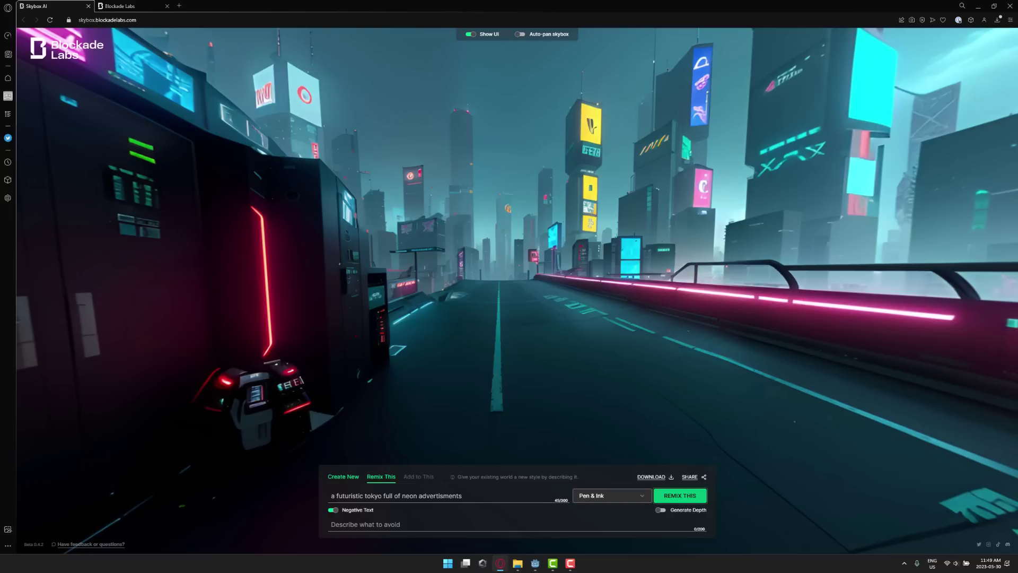
left_click(680, 495)
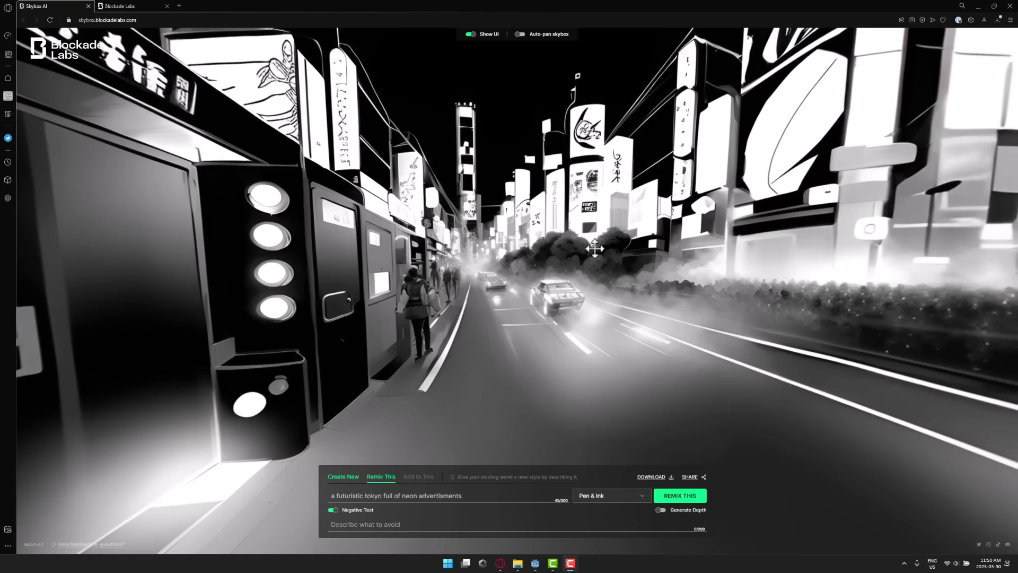
Examine the Pen & Ink skybox all the way around, including the street, the crowd, the billboards and the dark building.
left_click_drag(594, 248, 352, 257)
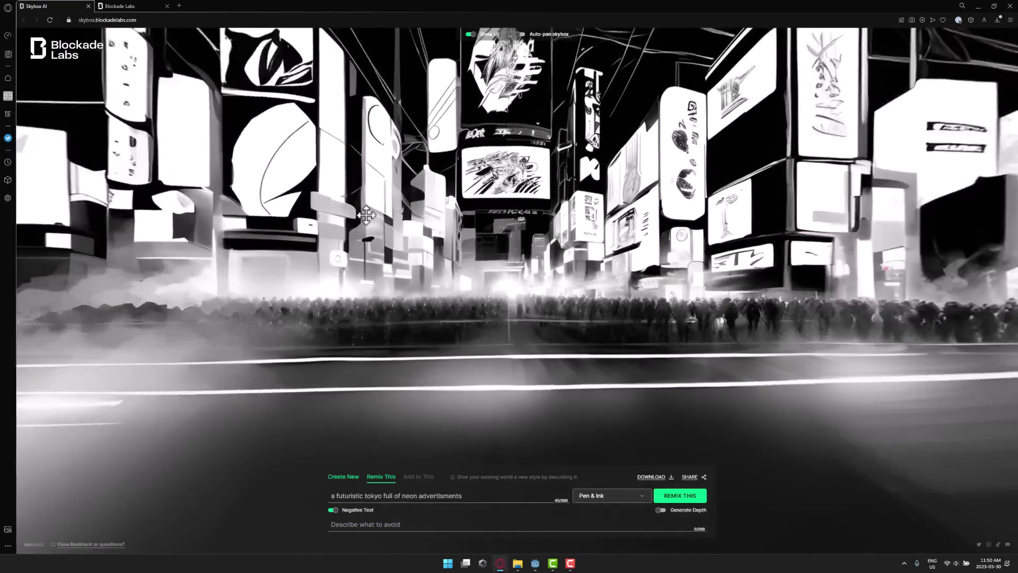
left_click_drag(366, 215, 702, 334)
left_click_drag(557, 318, 648, 320)
left_click_drag(466, 305, 681, 337)
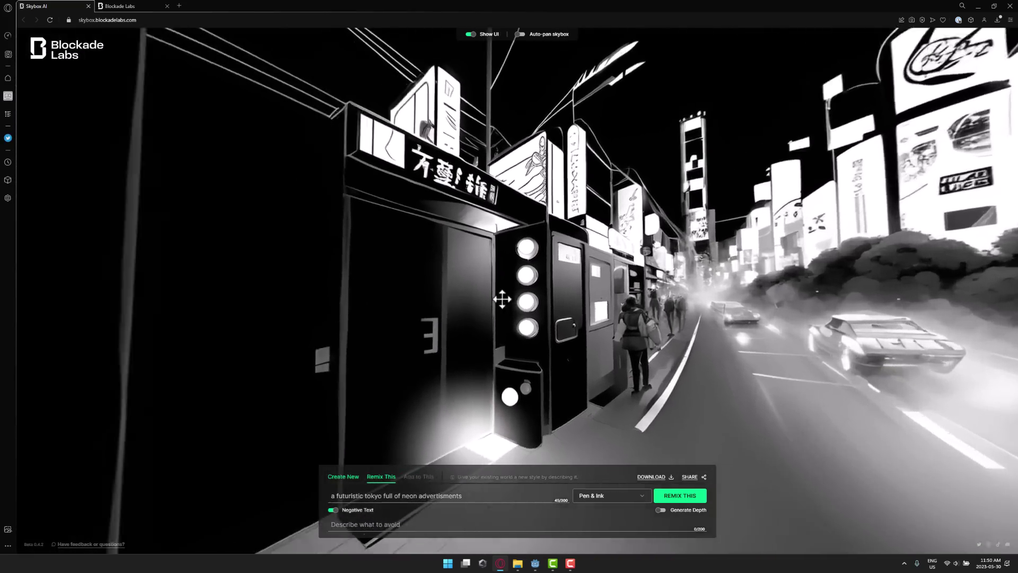
left_click_drag(504, 292, 684, 318)
left_click_drag(371, 297, 490, 304)
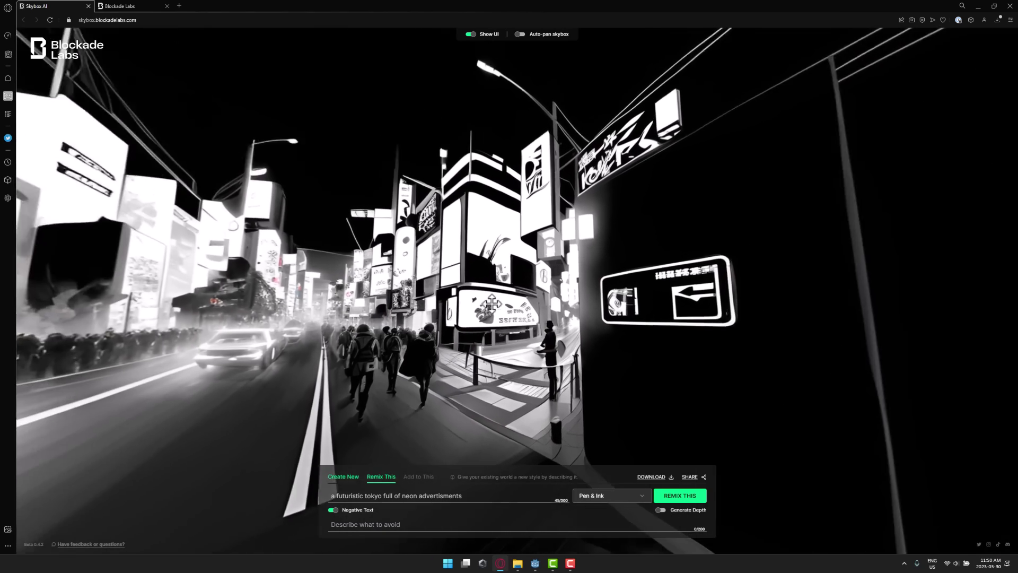
left_click_drag(201, 318, 458, 325)
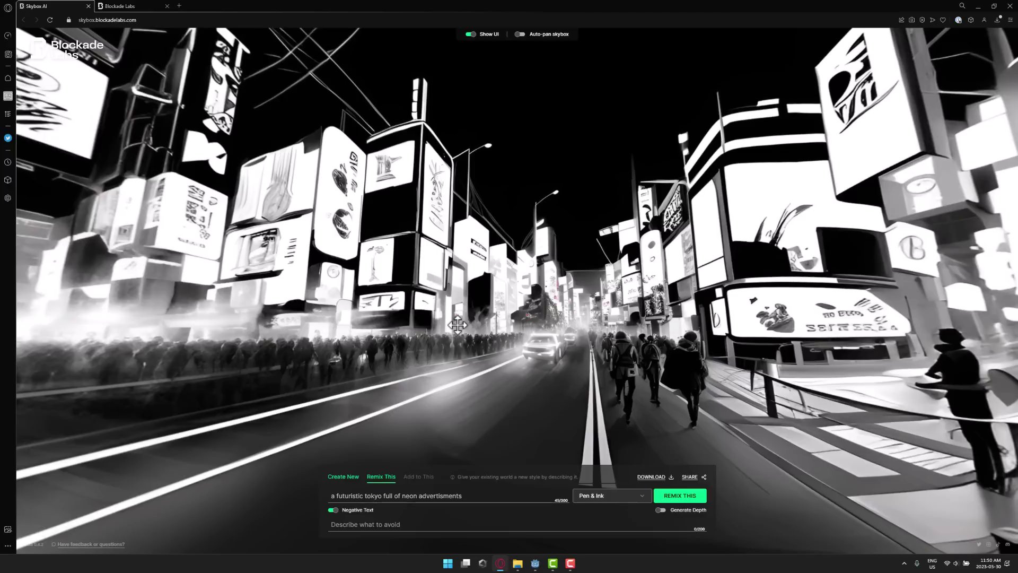
left_click_drag(382, 319, 452, 151)
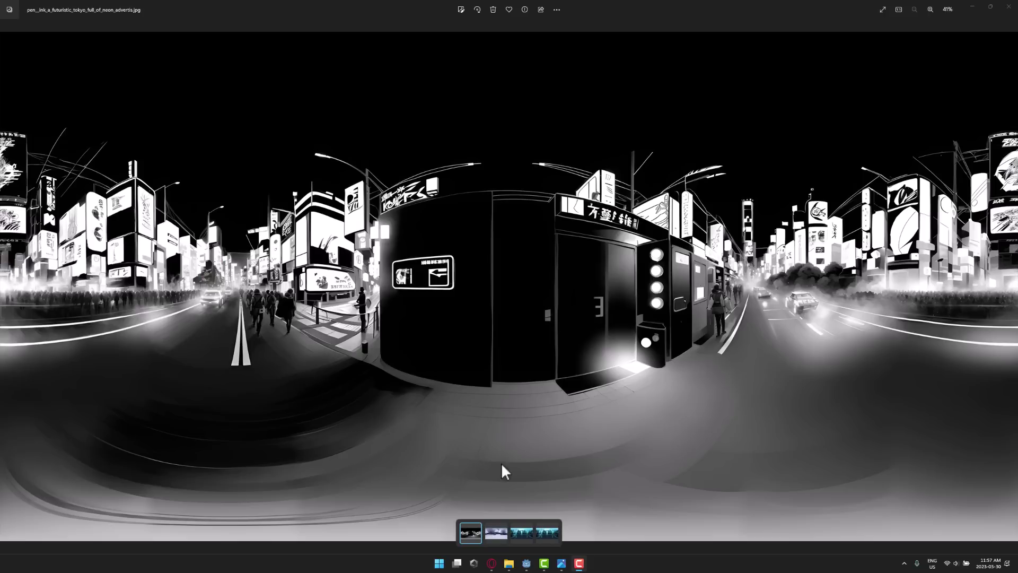
Switch from the image viewer to the web browser, revisit the Skybox AI sketch page and return to the Blockade Labs home page.
left_click(491, 563)
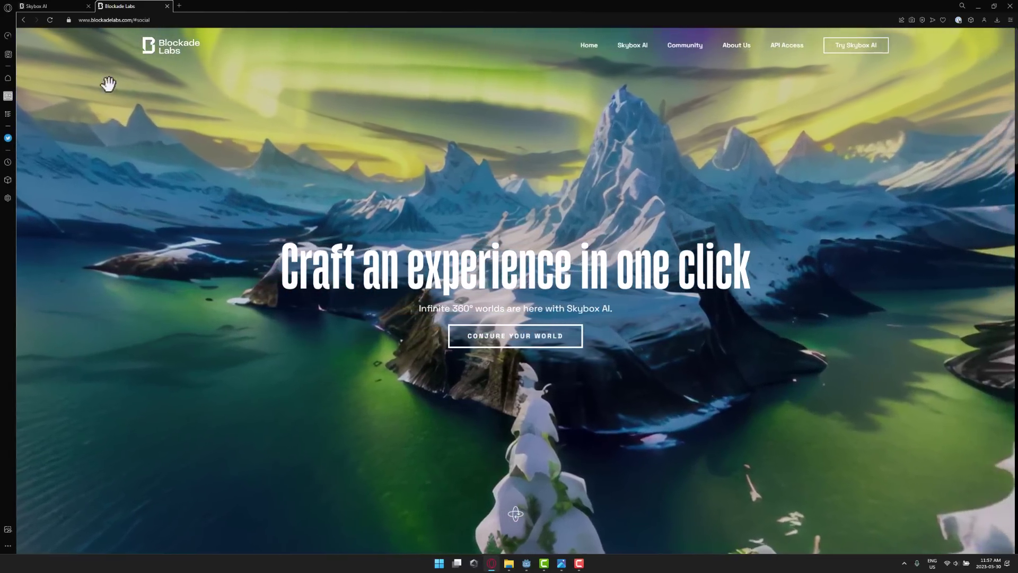
left_click(57, 6)
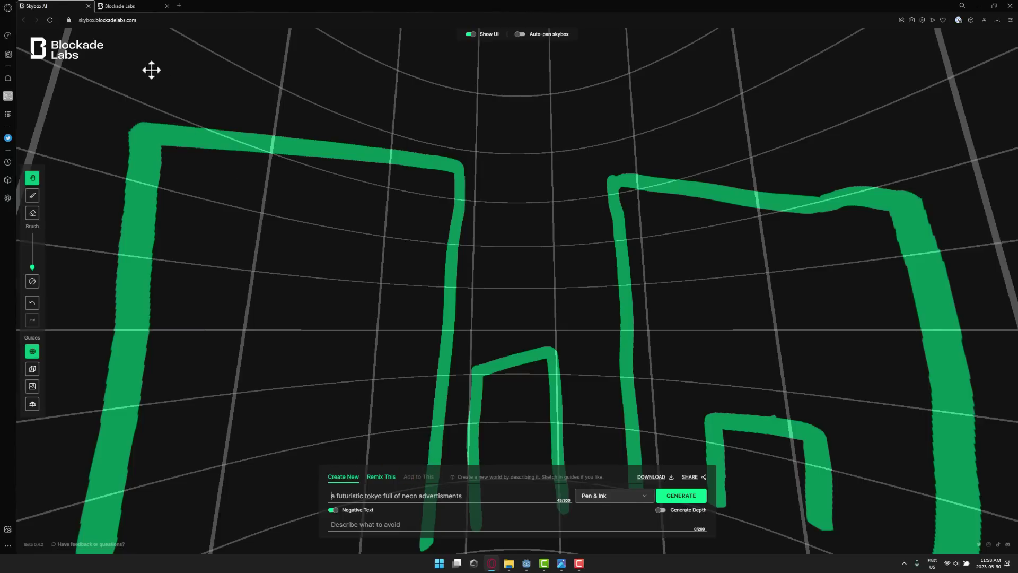
left_click(132, 5)
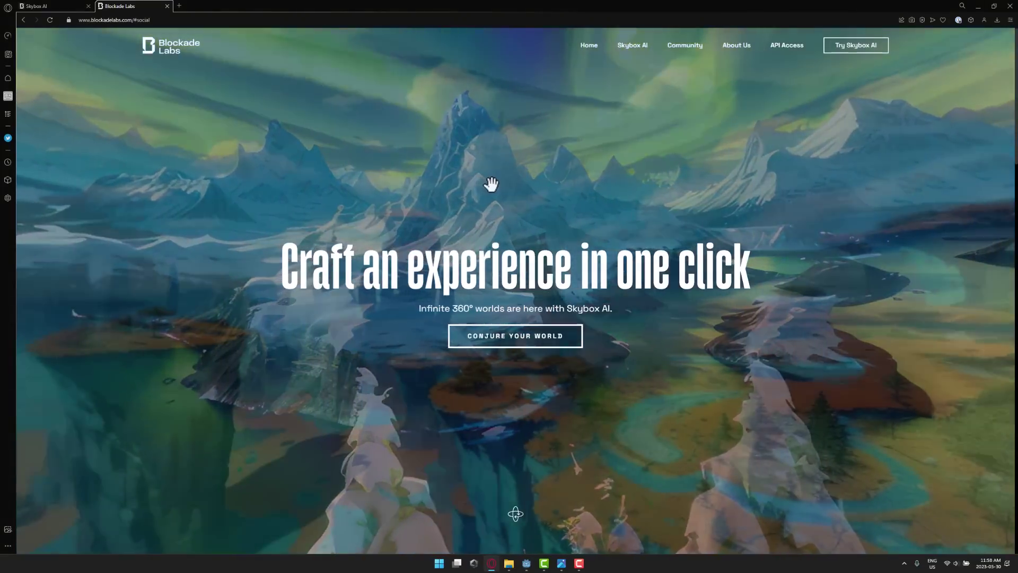